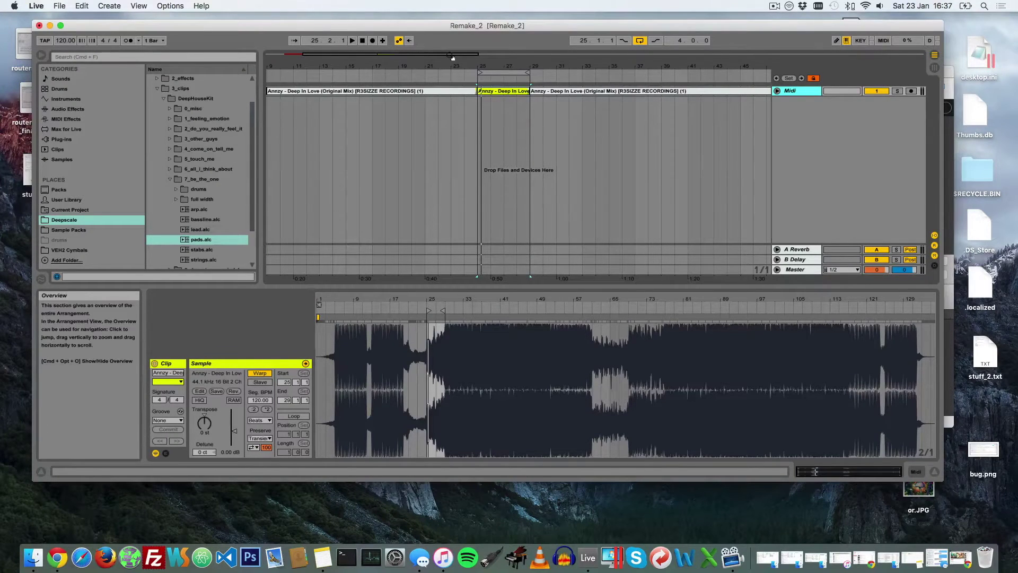
Unfold the Midi track and play the looped four-bar yellow section starting at bar 25.
mouse_move(451, 66)
mouse_down()
mouse_move(451, 50)
mouse_move(451, 72)
mouse_up()
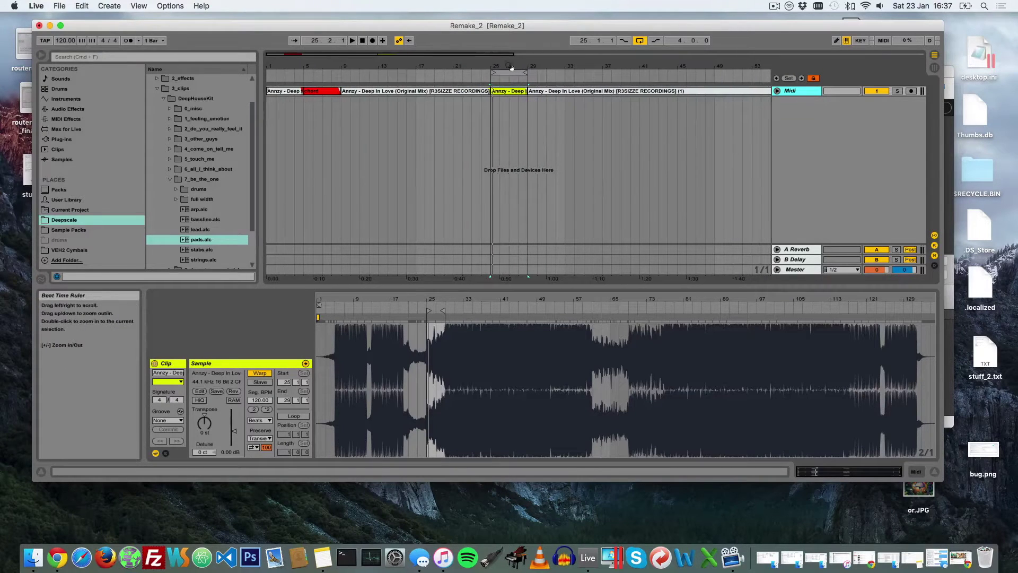
click(777, 92)
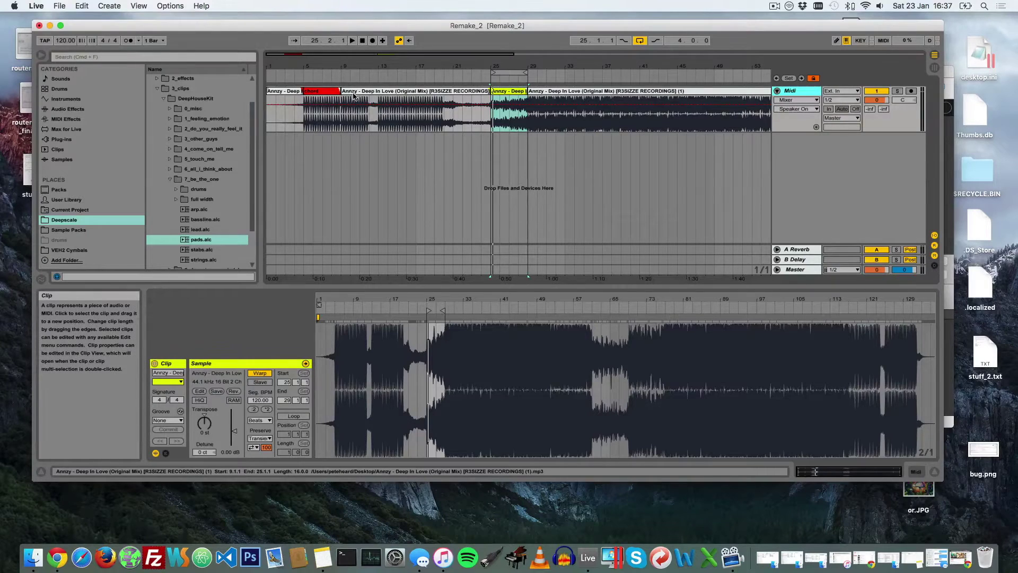
click(508, 72)
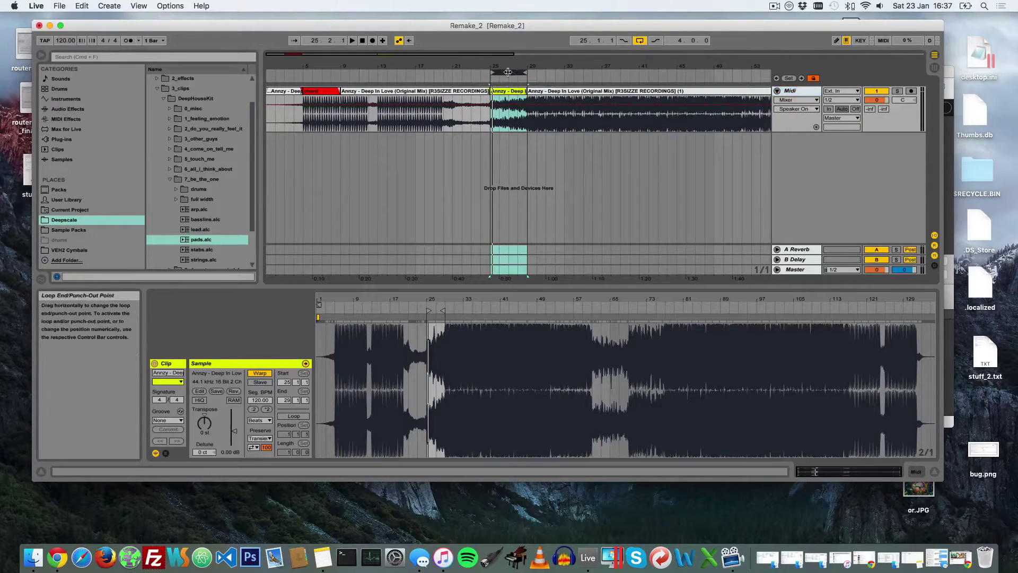
mouse_move(508, 71)
mouse_down()
mouse_move(318, 72)
mouse_move(535, 72)
mouse_move(515, 70)
mouse_up()
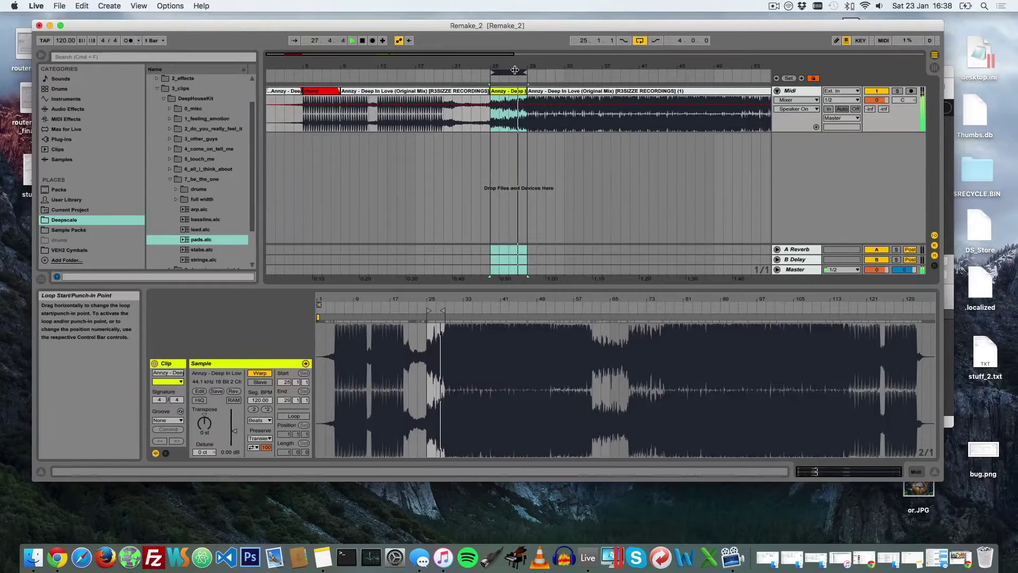
key(space)
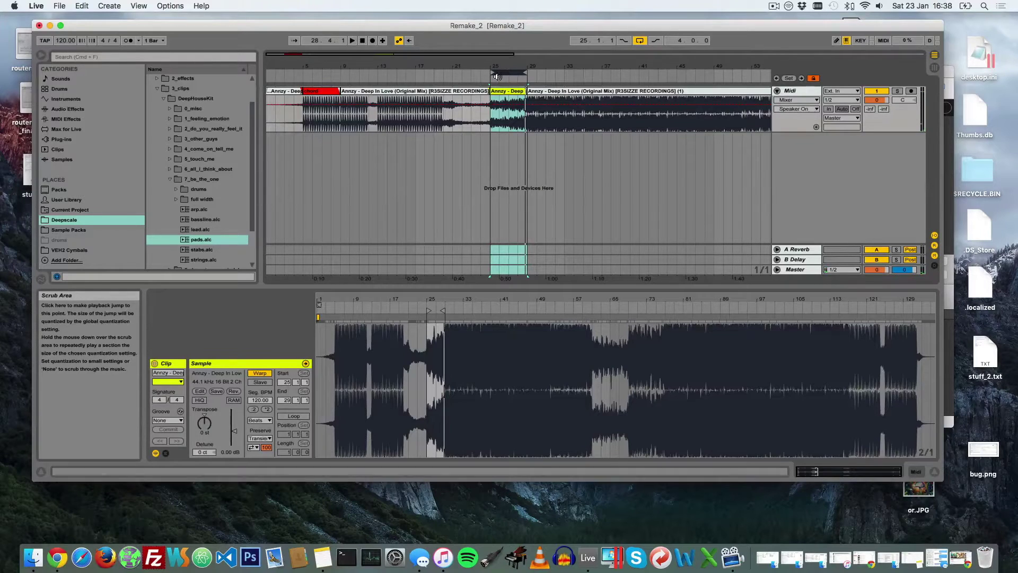
Move the loop to the red chord clip at bar 5 and listen to it.
drag(498, 73, 313, 75)
click(328, 86)
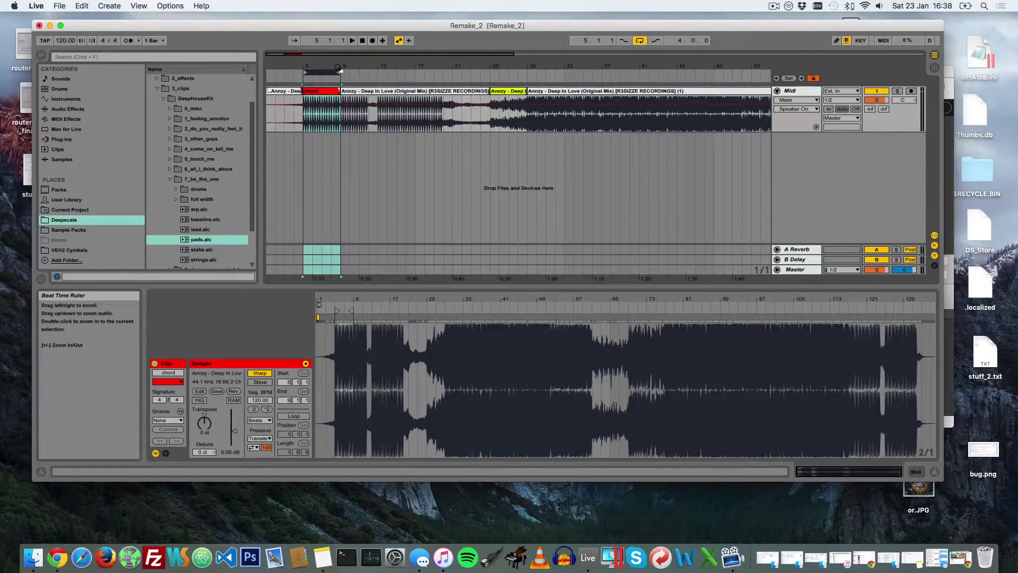
key(space)
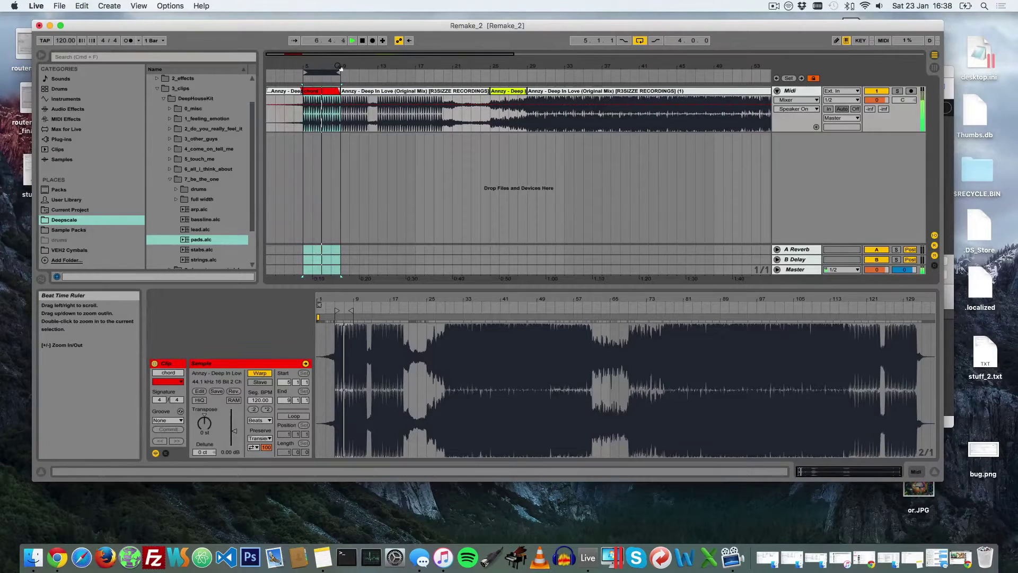
key(space)
Move the loop back to the yellow section at bar 25 and listen to it.
drag(323, 69, 495, 72)
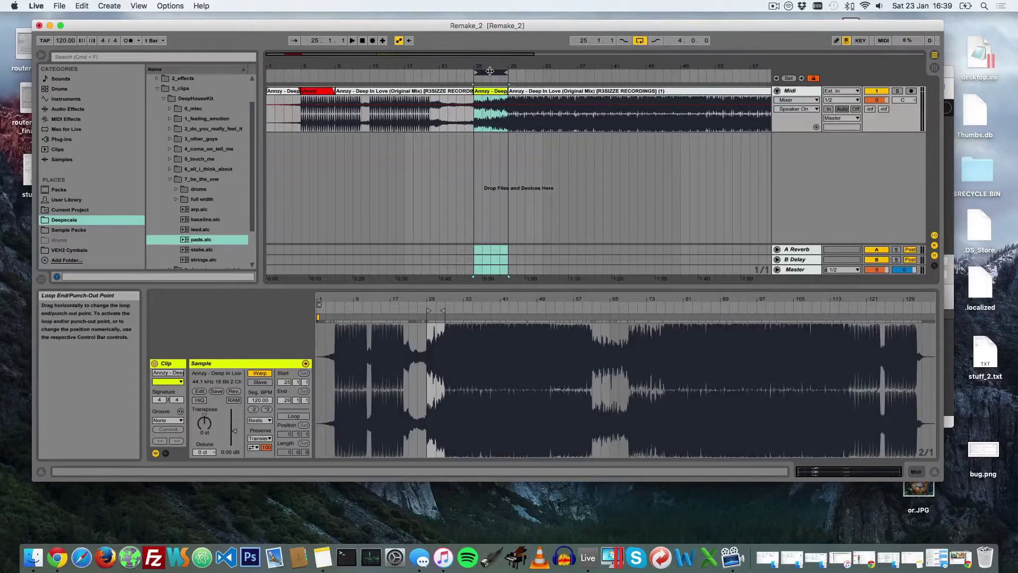
key(space)
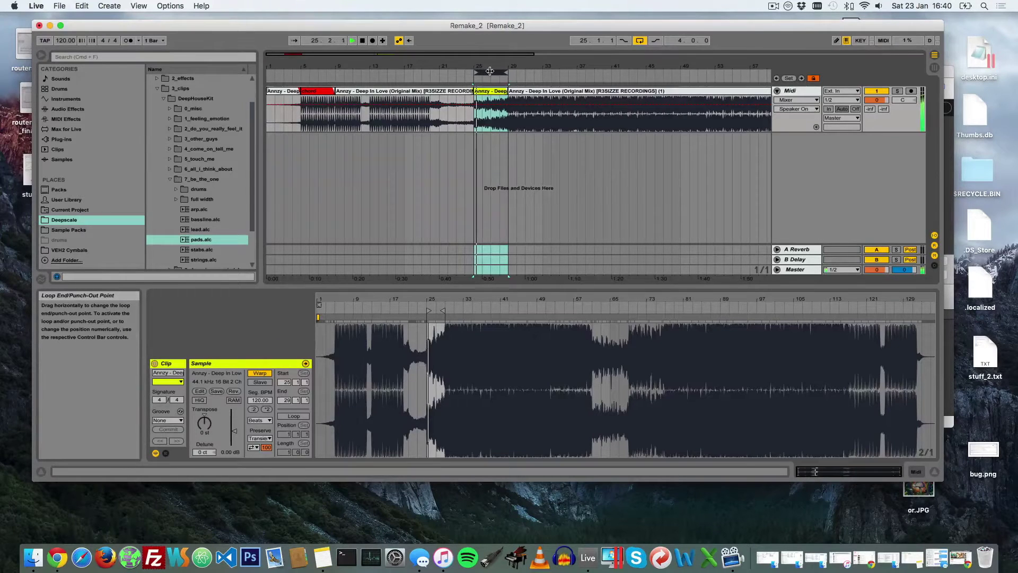
drag(490, 59, 492, 64)
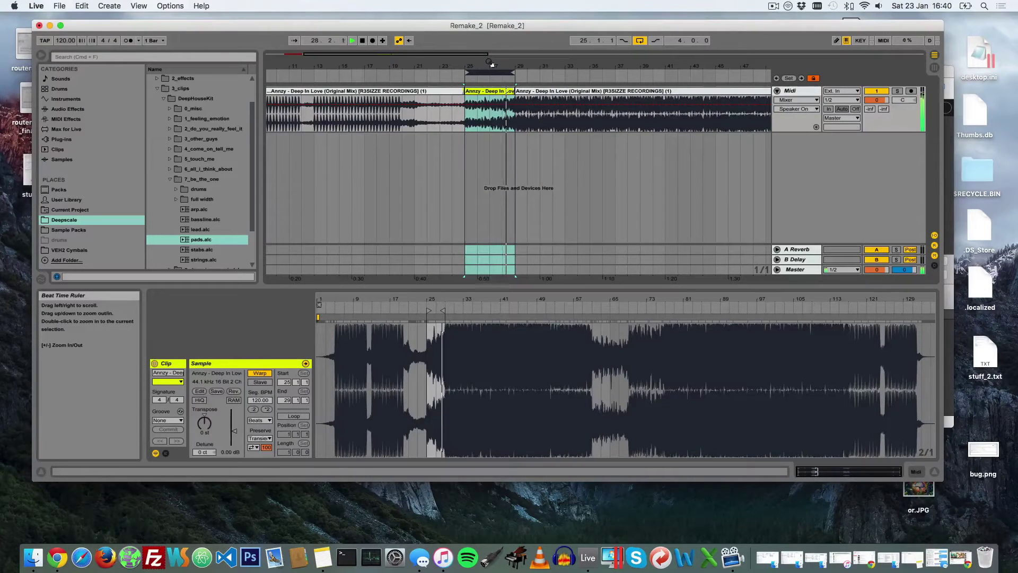
key(space)
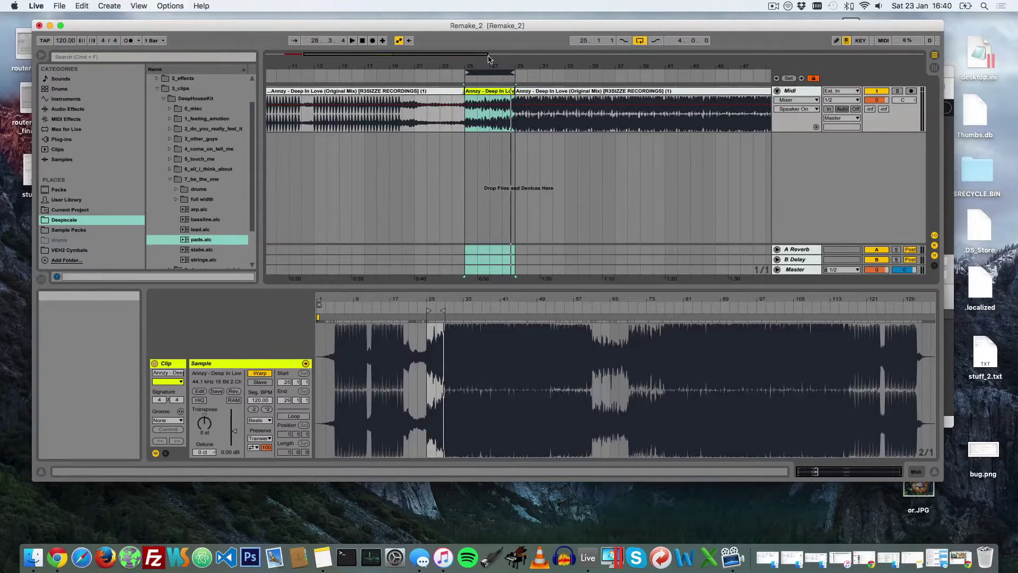
Load bassline.alc onto a new track at bar 25, delete its clip and arm the track for recording.
click(200, 220)
drag(200, 222, 470, 155)
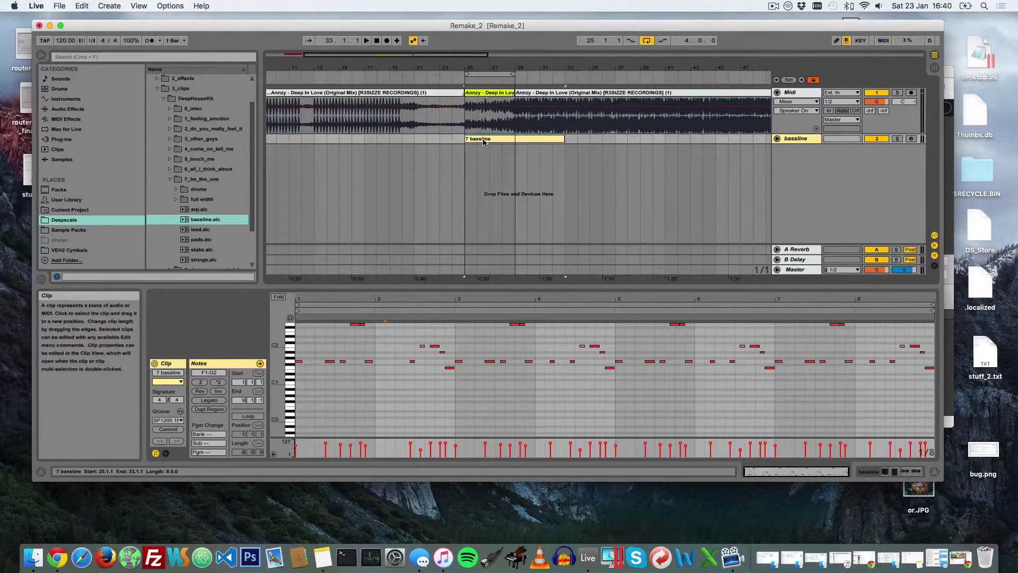
key(Delete)
click(911, 139)
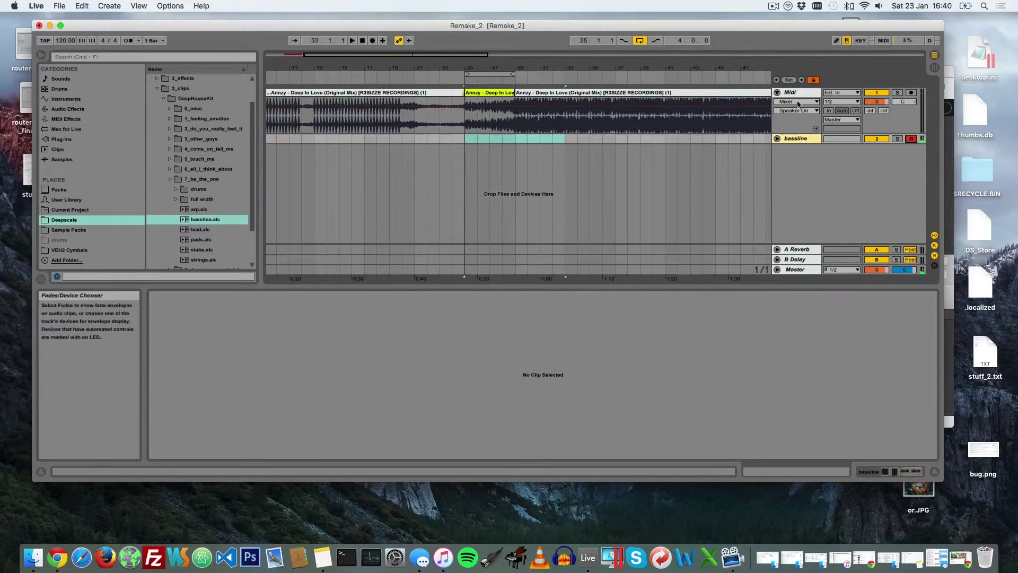
Unfold the bassline track, keeping the Midi track unfolded as well.
click(777, 92)
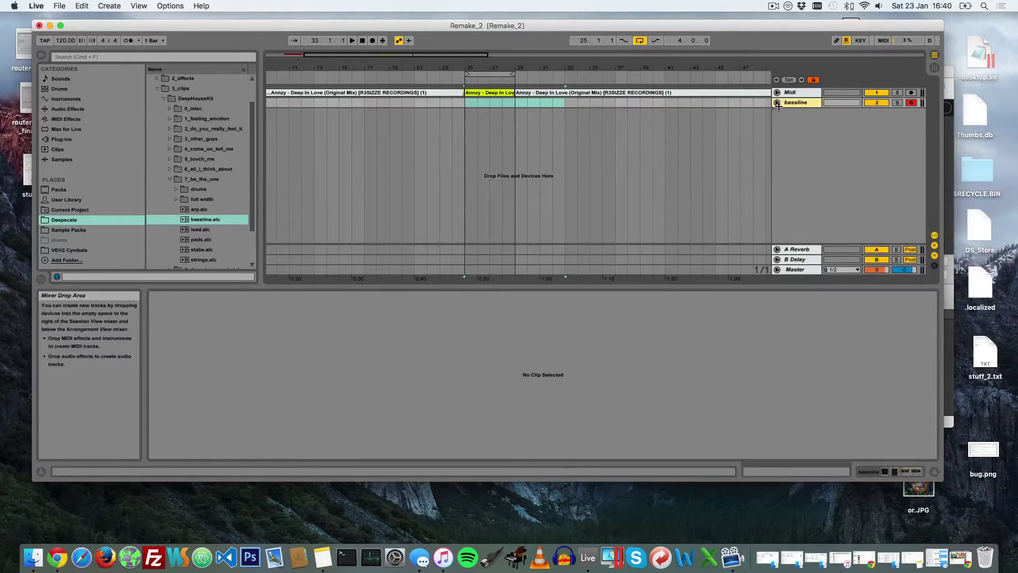
click(778, 103)
click(777, 93)
Shorten the loop to the single bar from 25 to 26 and play it.
drag(481, 68, 483, 80)
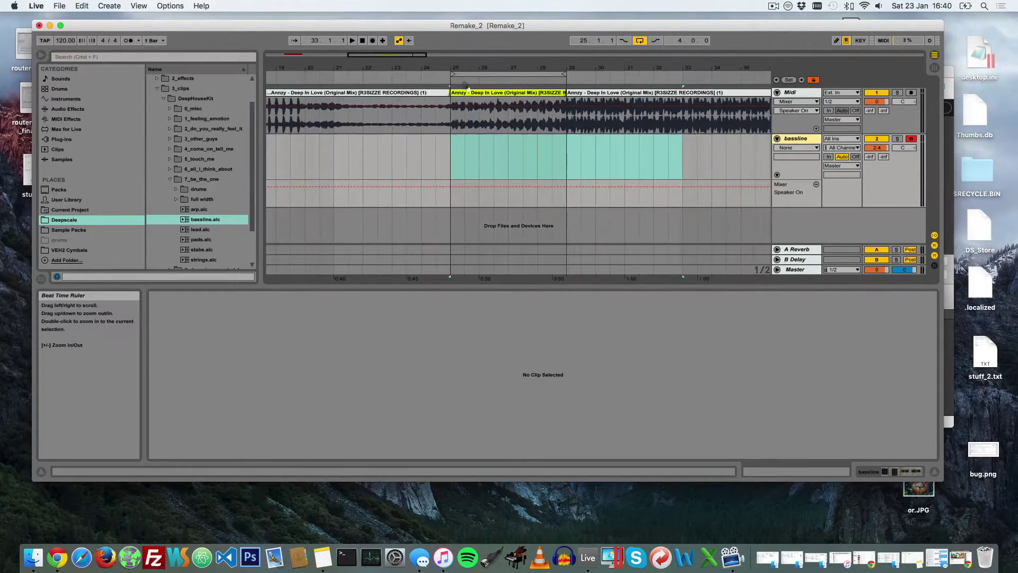
mouse_move(568, 80)
mouse_down()
mouse_move(462, 71)
mouse_move(470, 70)
mouse_up()
key(plus)
key(space)
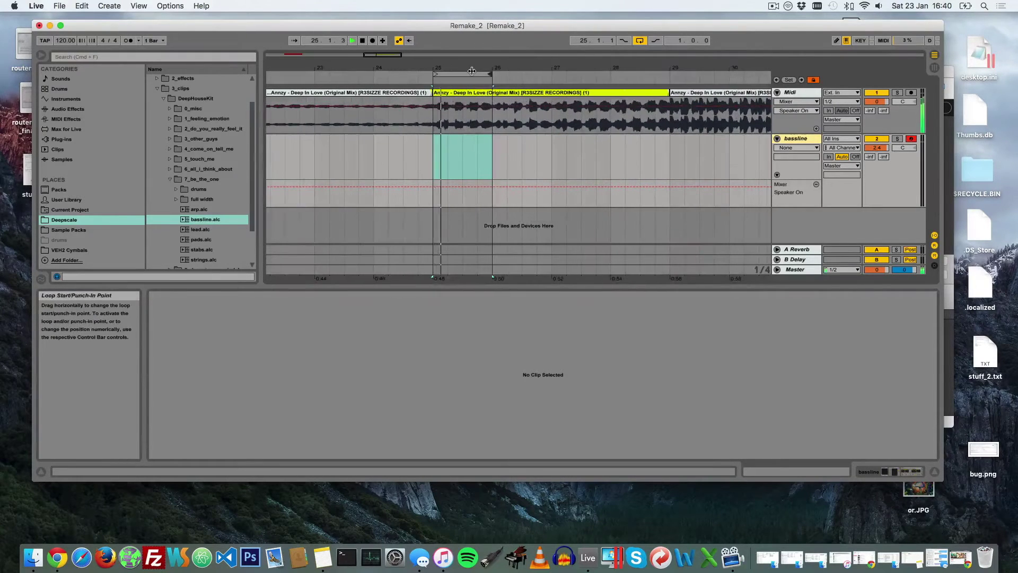
key(space)
drag(472, 70, 475, 83)
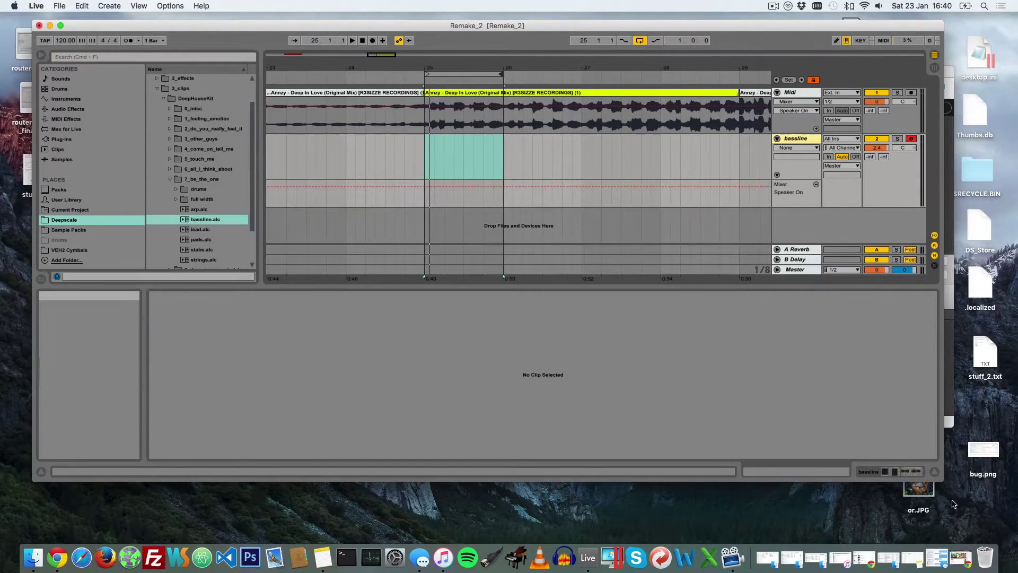
Enlarge the Live window and map computer key 1 to the bassline track's Solo switch.
drag(943, 480, 996, 534)
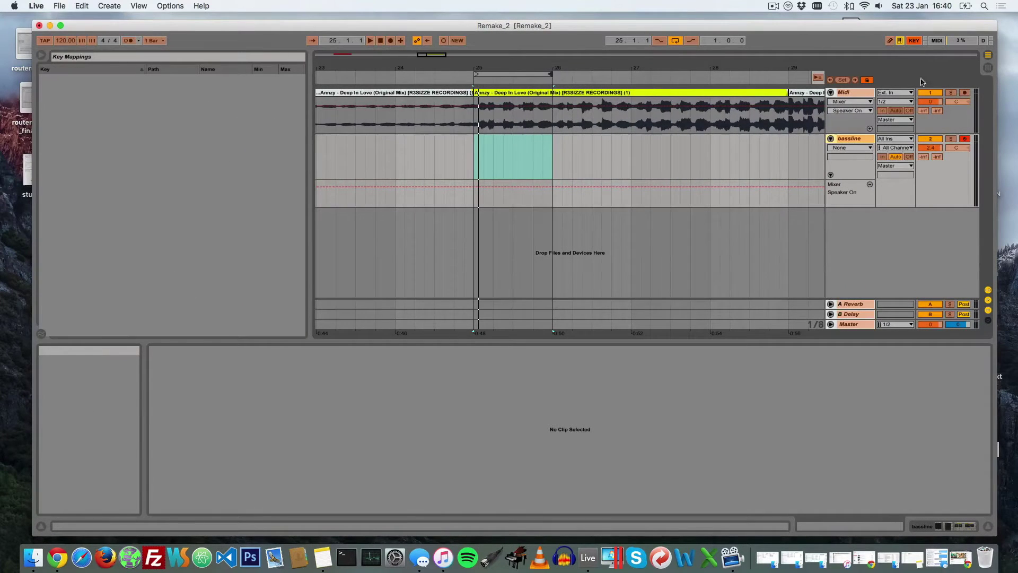
click(951, 139)
key(1)
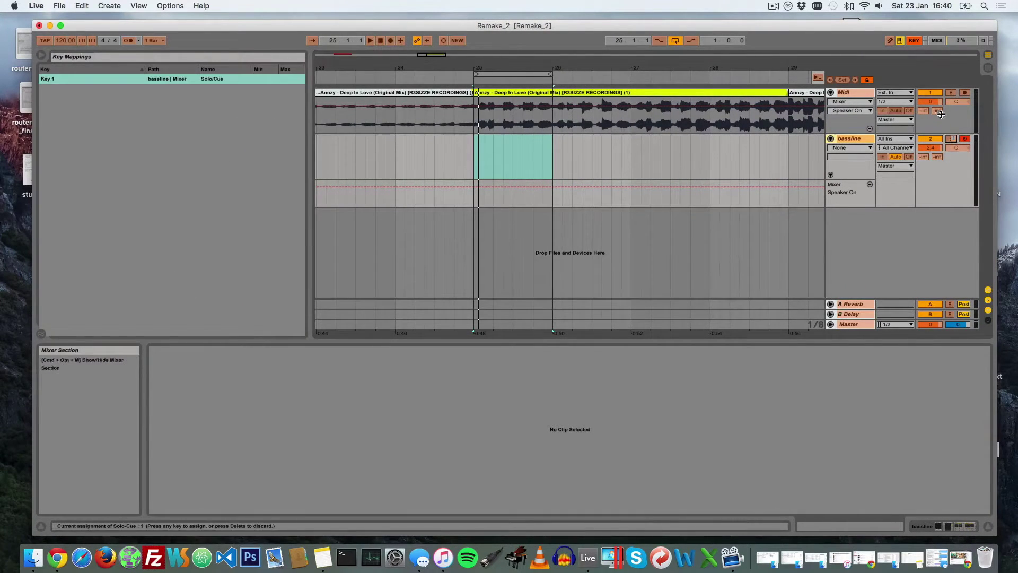
key(super+k)
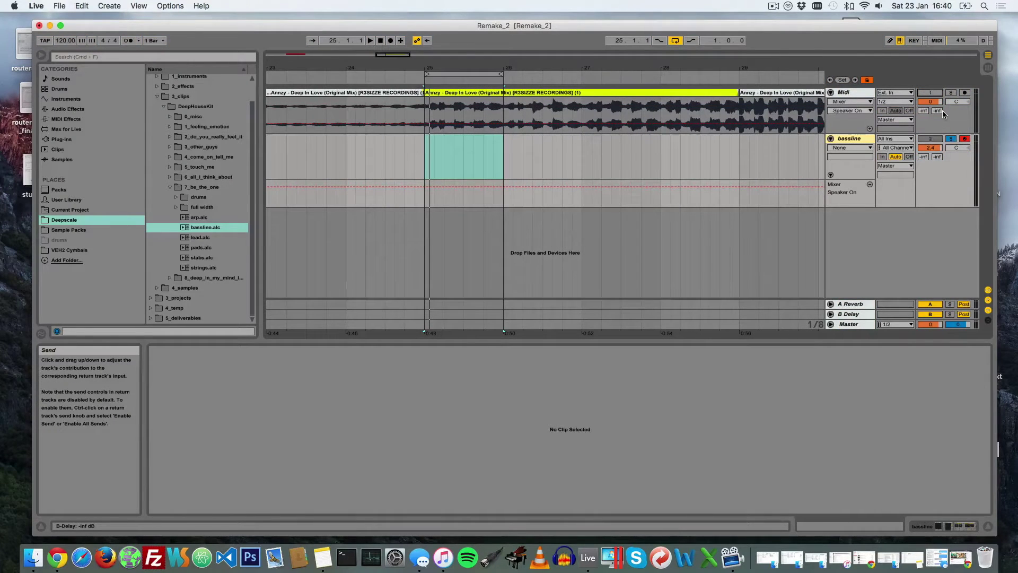
Deactivate the bassline track and toggle its solo to compare the looped original with the bass sound.
click(930, 139)
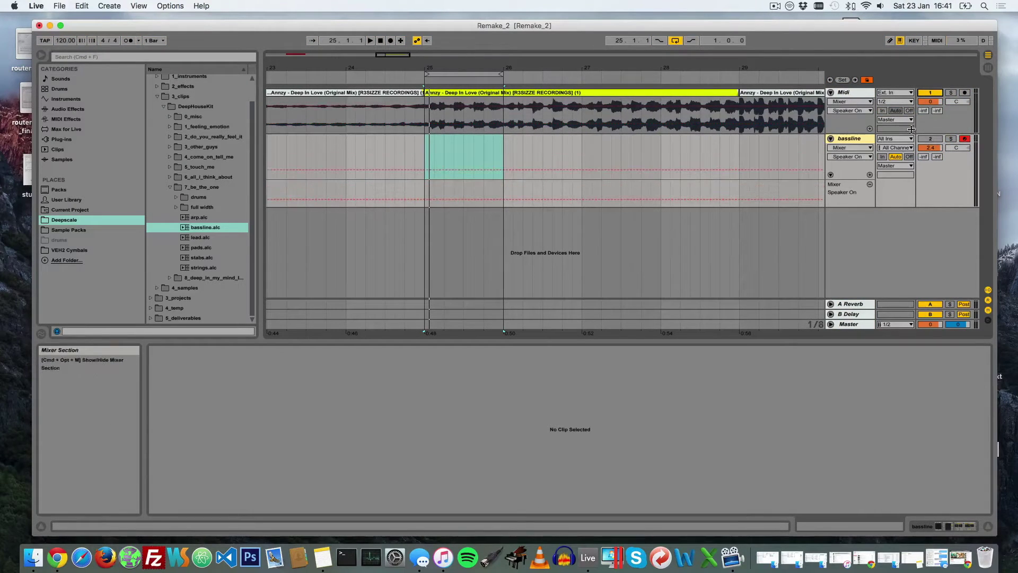
key(1)
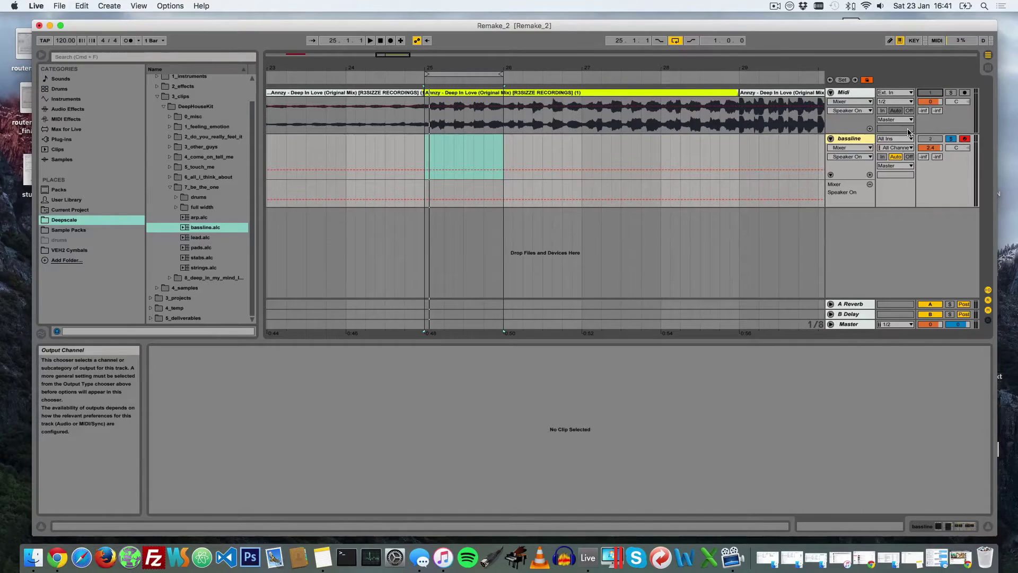
key(1)
key(space)
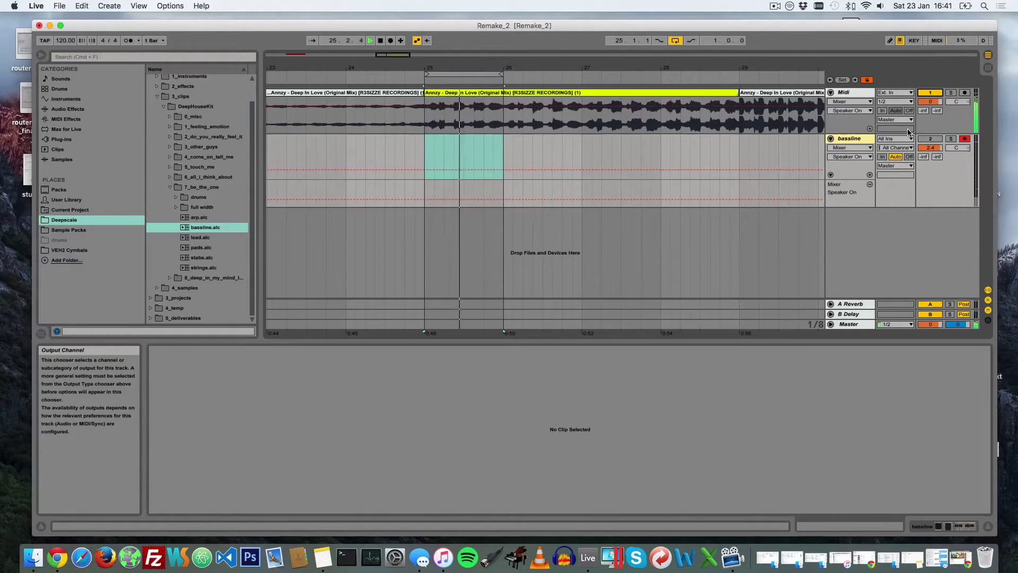
key(1)
key(space)
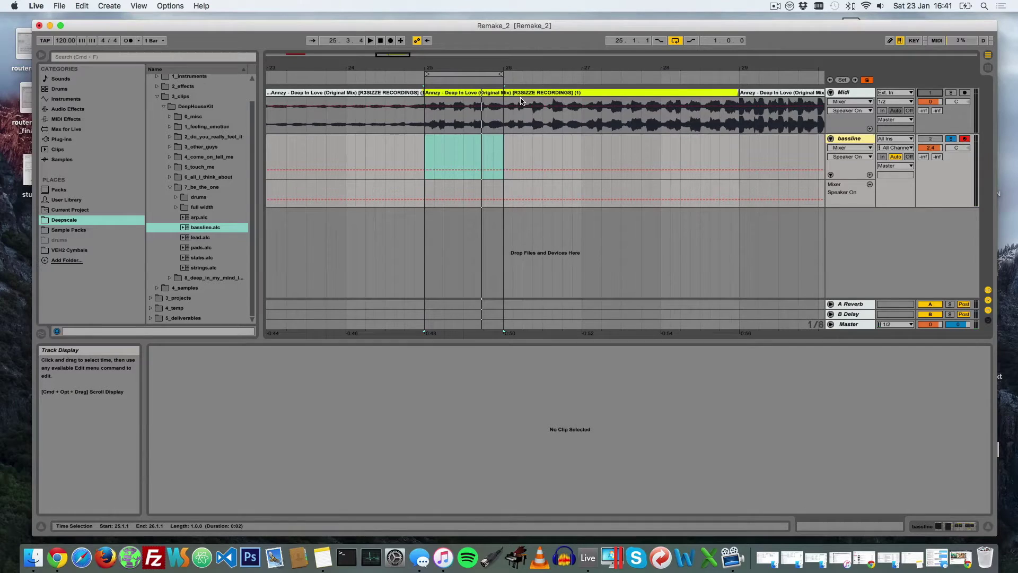
key(space)
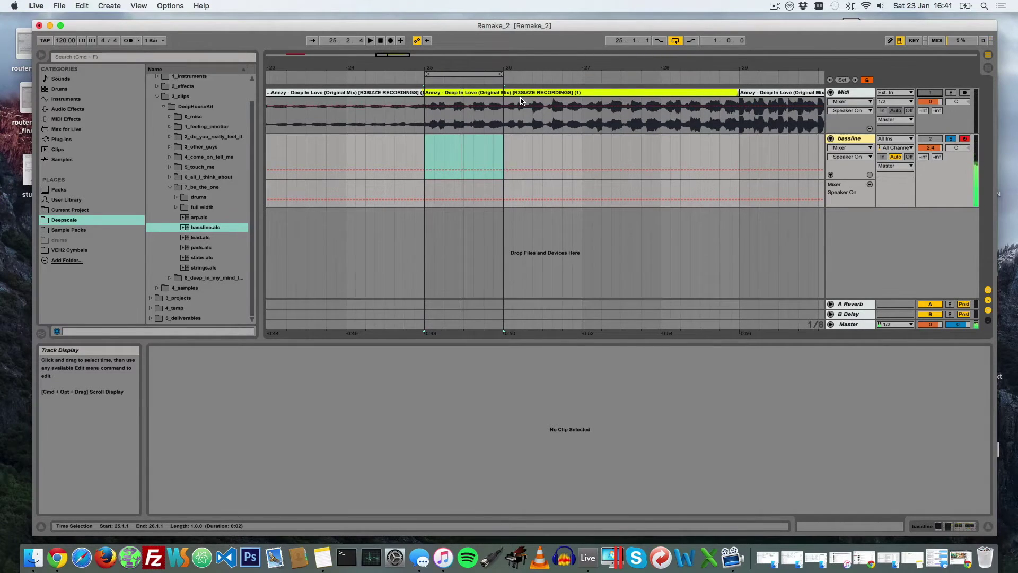
Show the bassline track's devices, open the Polysix plug-in to examine its Fat Line Bass sound, and close it.
key(shift+Tab)
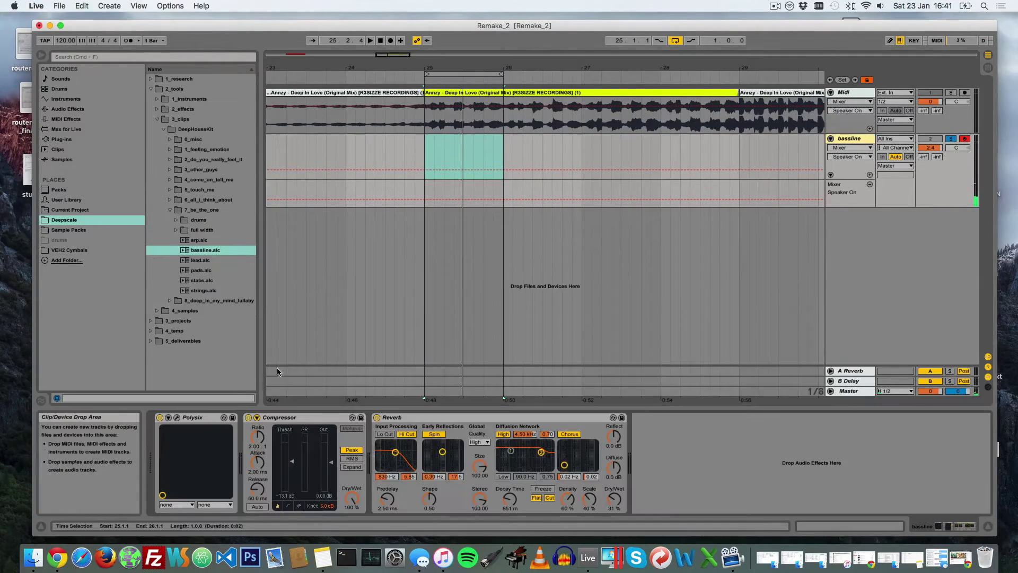
click(177, 420)
drag(200, 166, 212, 91)
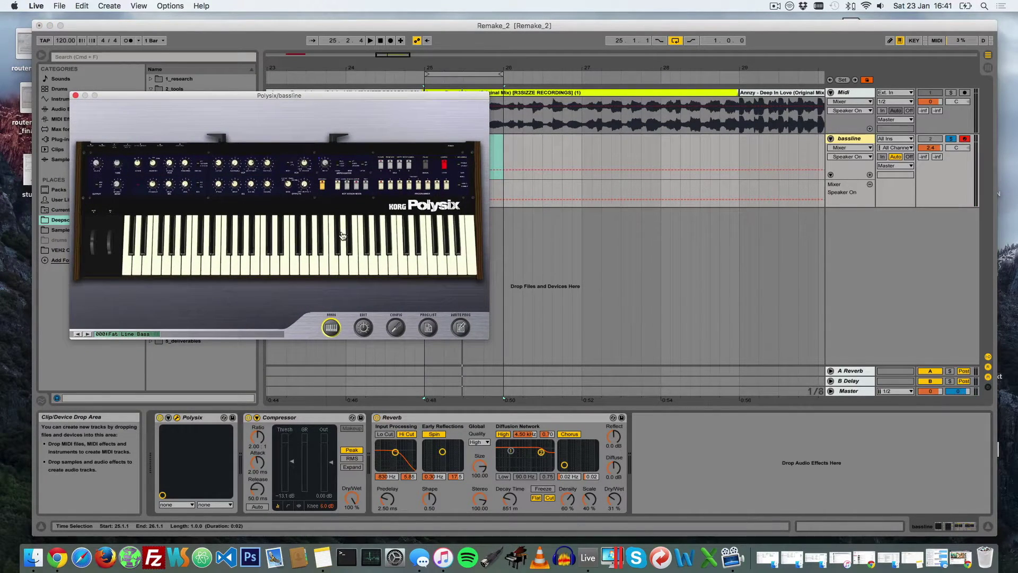
drag(316, 96, 338, 77)
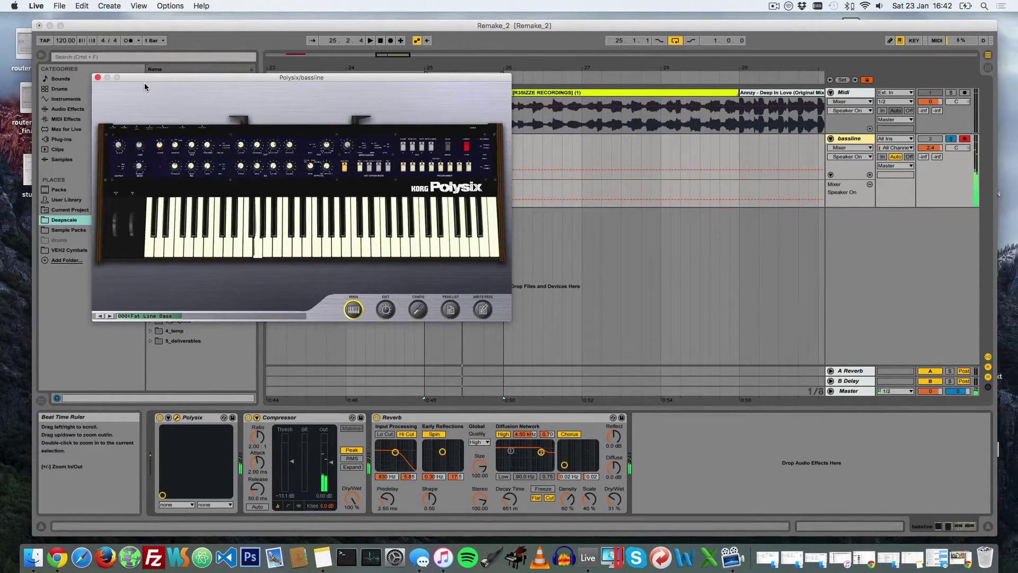
click(97, 78)
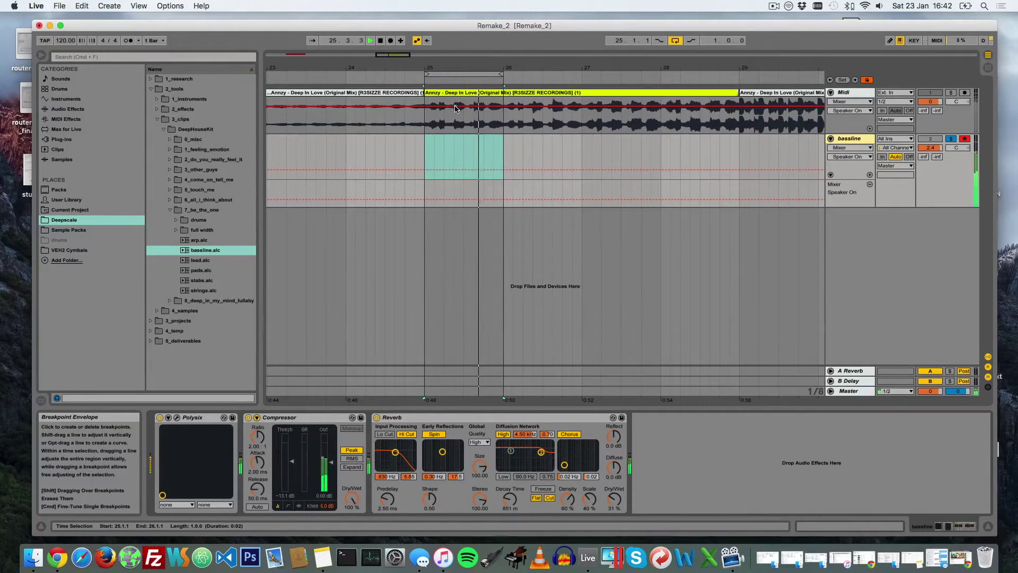
Play the looped bar of the original without the bassline solo, and solo the bassline again to compare notes.
key(space)
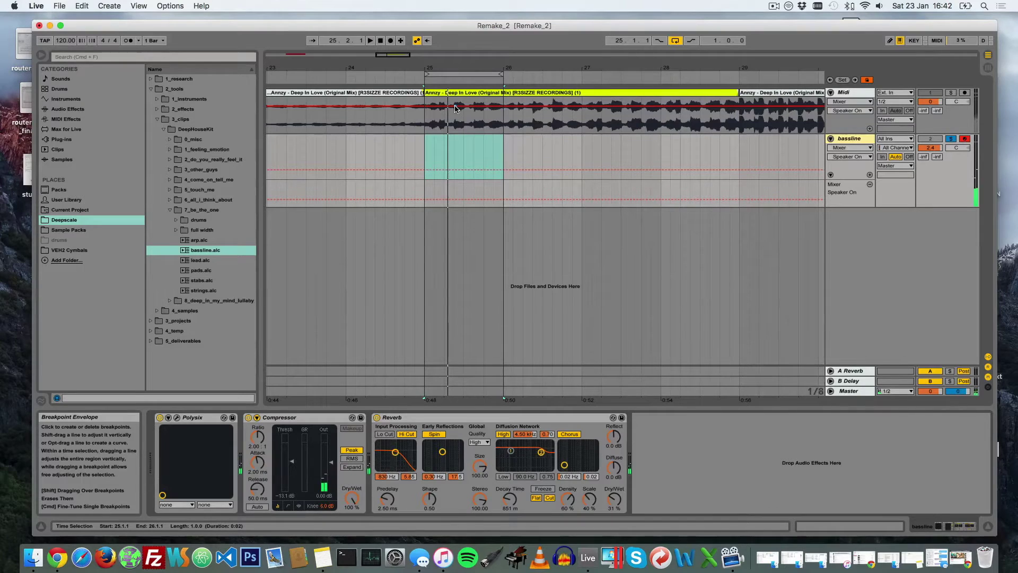
key(s)
key(space)
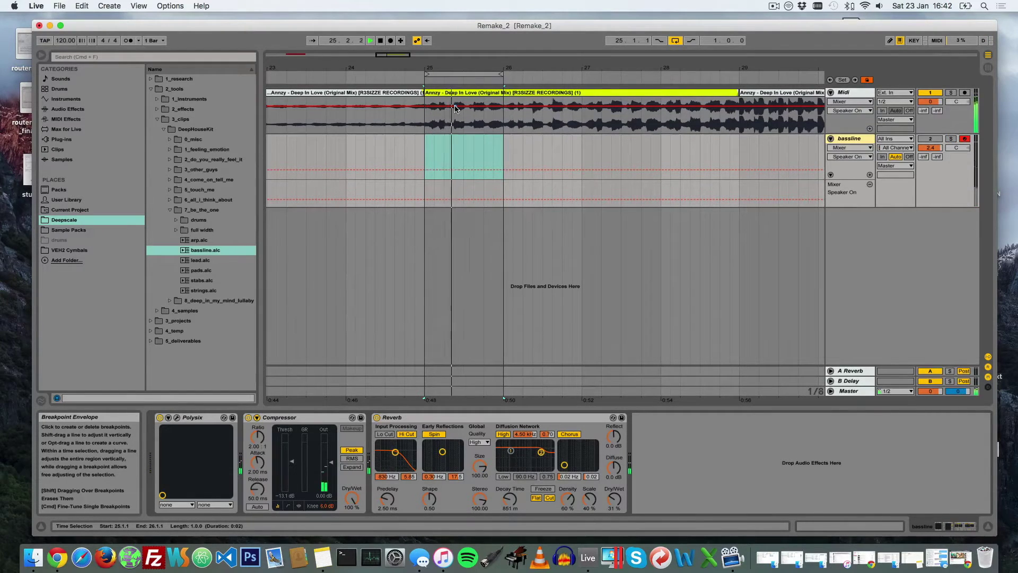
key(s)
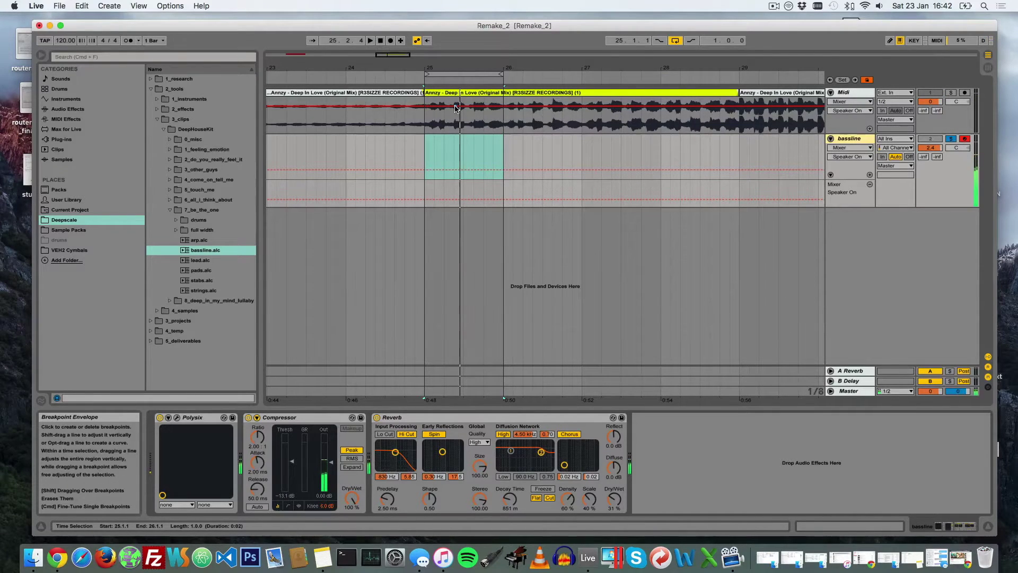
Extend the loop to four bars, from bar 25 to 29, and make the Midi track taller.
drag(531, 63, 705, 80)
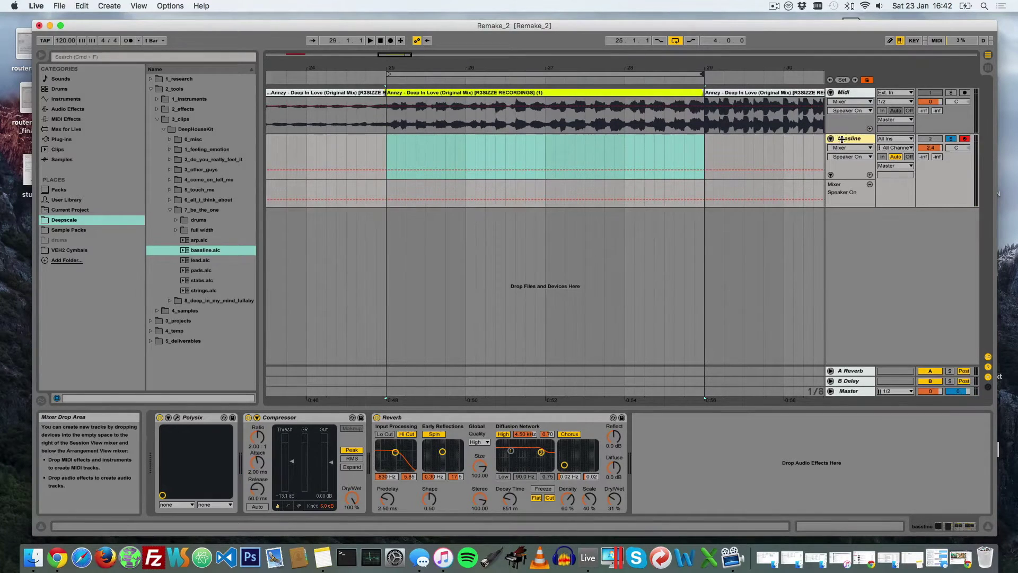
drag(843, 133, 843, 169)
Split the yellow clip on the Midi track into four one-bar clips at bars 26, 27 and 28.
click(469, 143)
drag(469, 144, 631, 144)
key(super+e)
key(super+e)
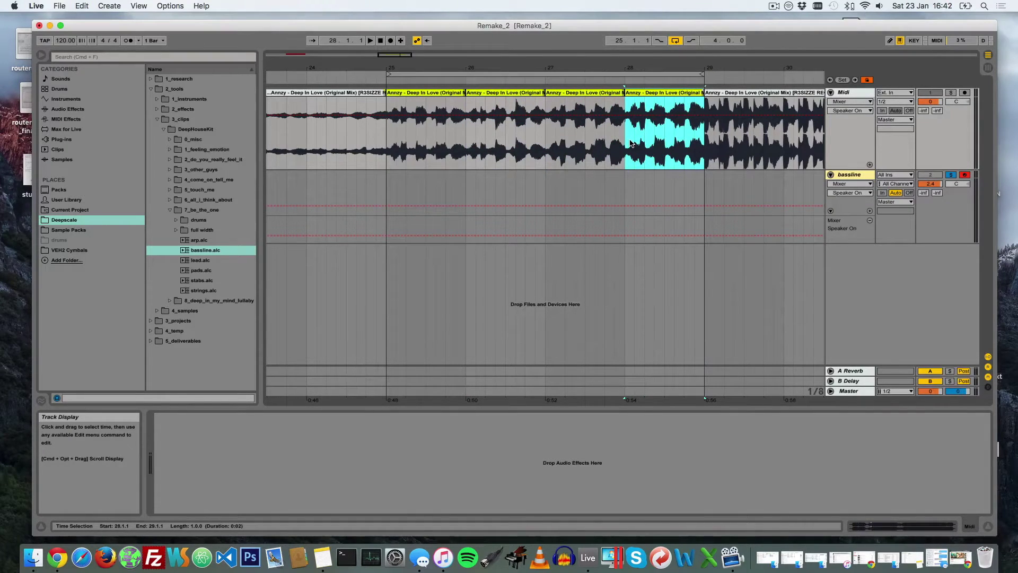
click(632, 97)
Switch to the Virtual MIDI Piano Keyboard.
click(516, 557)
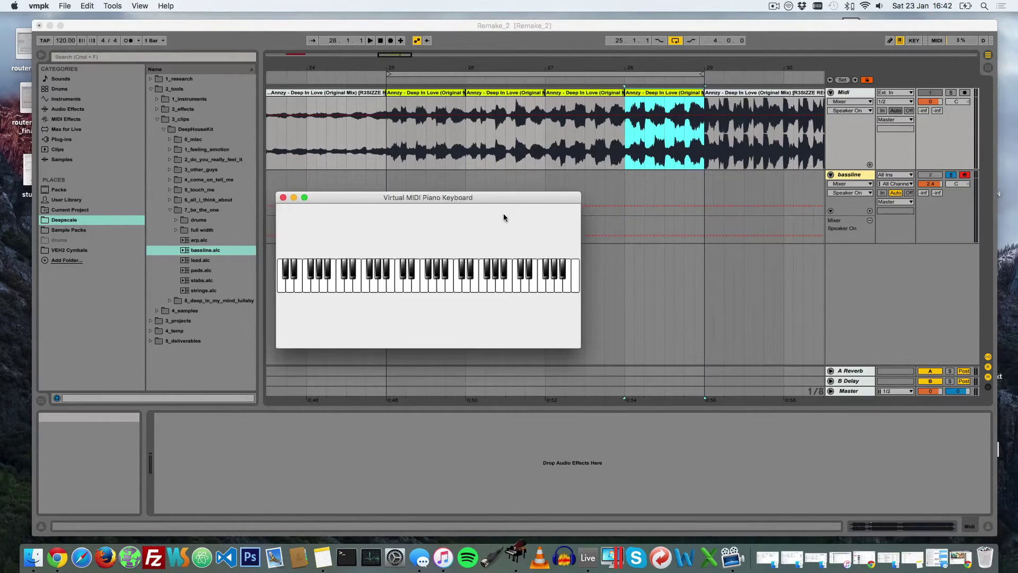
Move the virtual piano keyboard window below the tracks, disarm the bassline track, and return to the keyboard.
drag(375, 199, 397, 179)
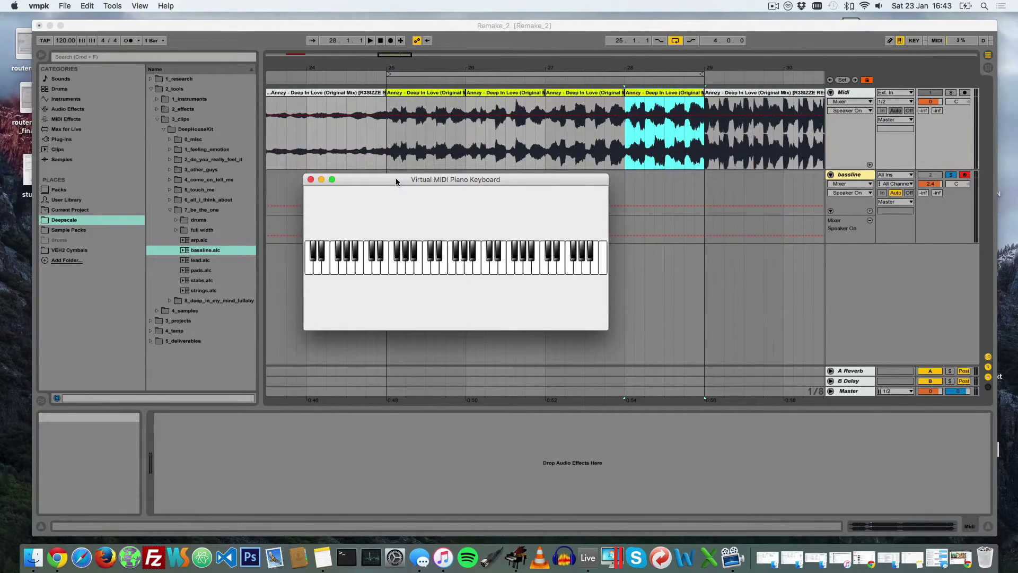
drag(363, 182, 381, 256)
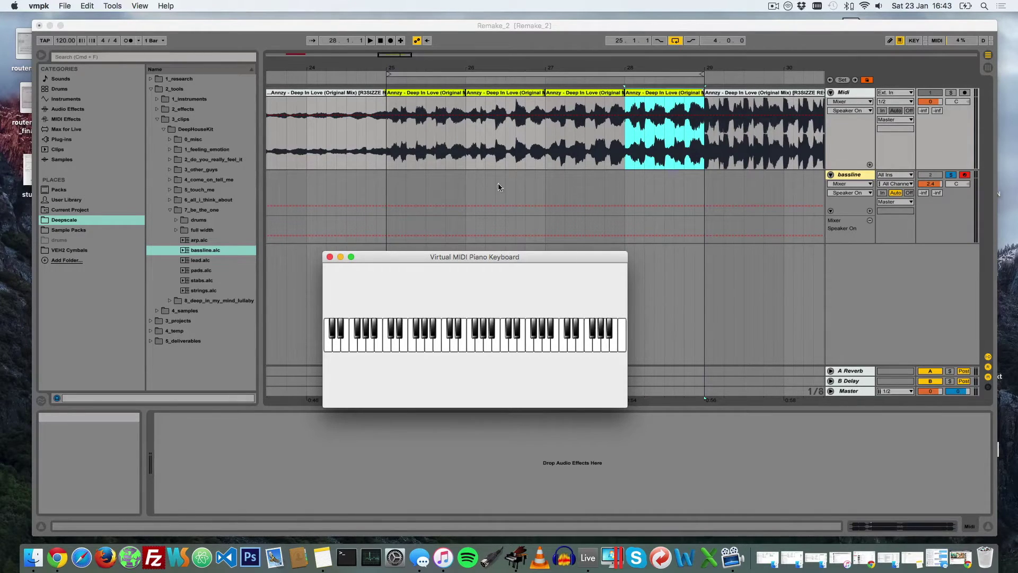
click(975, 177)
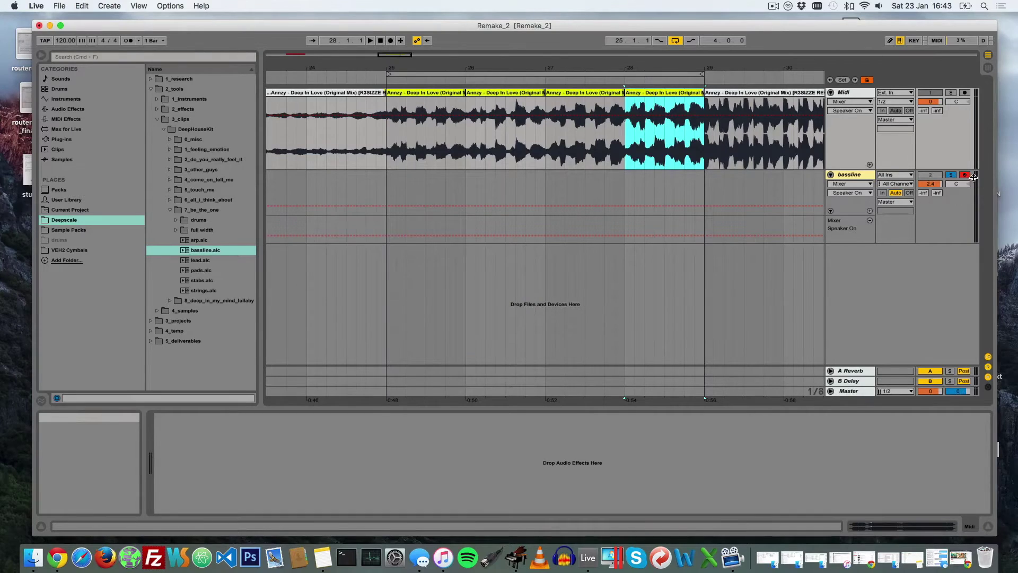
key(super+Tab)
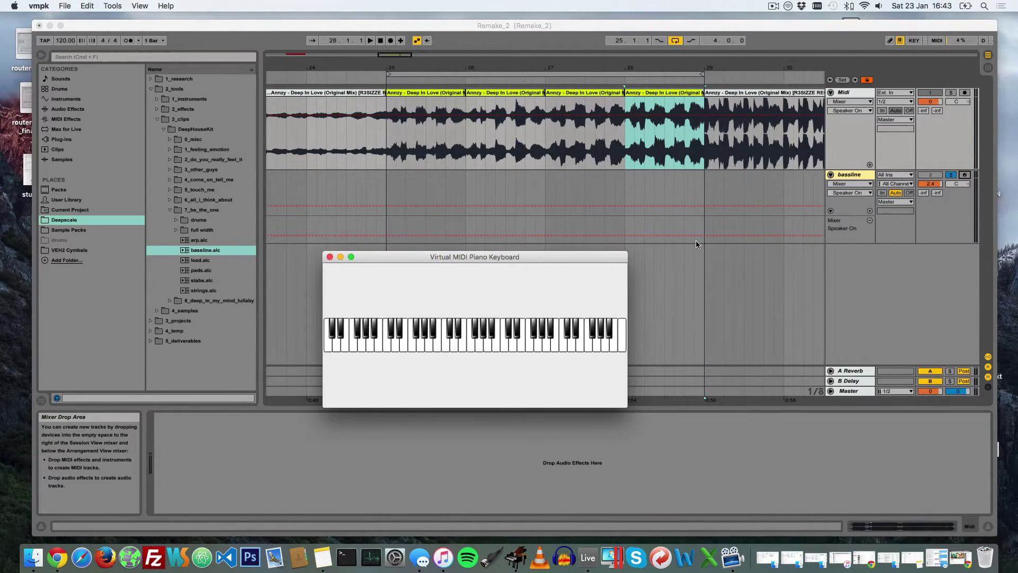
Play the same three-note chord repeatedly on the virtual piano keyboard.
key(b+j+w)
key(b+j+w)
key(b+j+w)
key(b+j+w)
key(b+j+w)
key(b+j+w)
Shorten the loop to the single bar from 25 to 26 and switch back to the virtual piano keyboard.
click(703, 77)
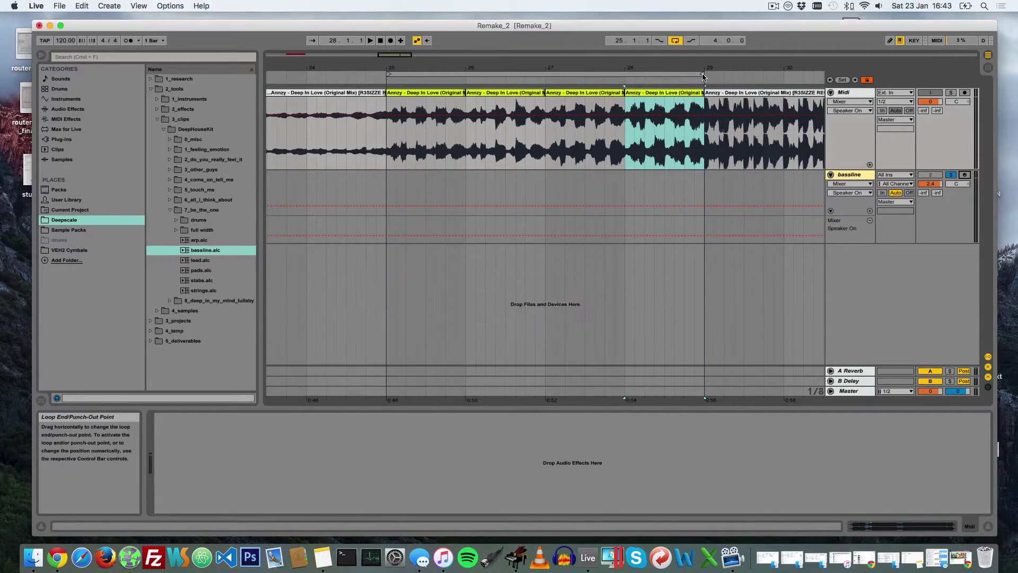
mouse_move(703, 77)
mouse_down()
mouse_move(467, 77)
mouse_move(550, 74)
mouse_move(549, 167)
mouse_up()
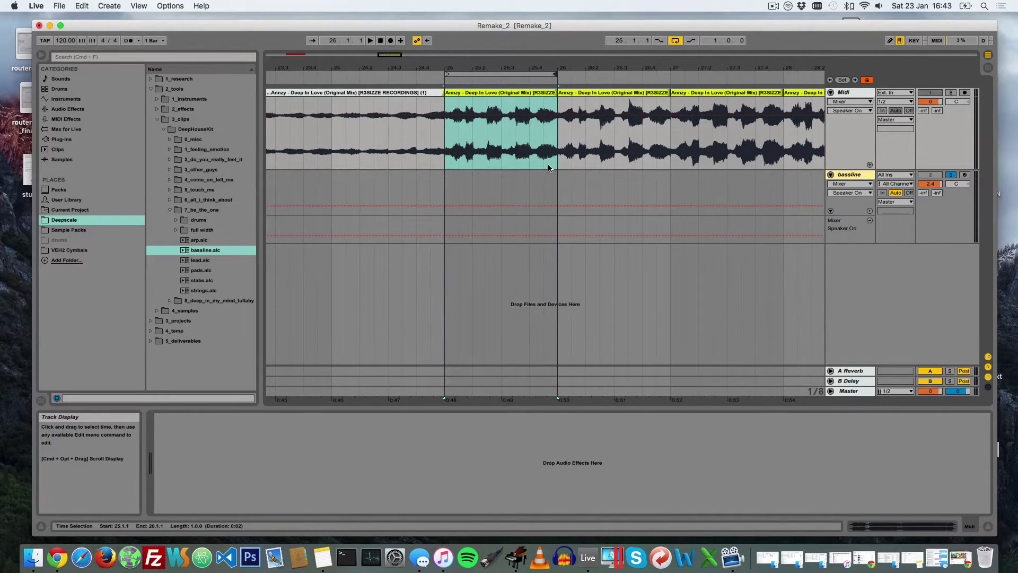
key(super+Tab)
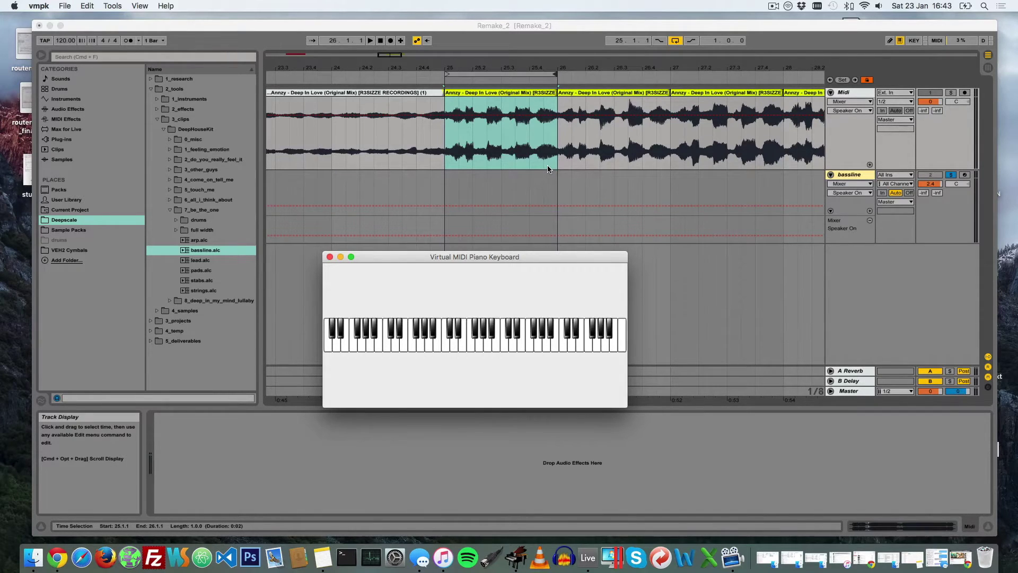
Play a repeated single note and a chord containing it on the virtual piano keyboard, and close the keyboard window.
key(b)
key(b)
key(b)
key(b)
key(b+j+period)
key(b+j+period)
key(b)
key(b)
key(b)
click(330, 257)
Extend the loop to the four bars from 25 to 29 and select the bassline track to show its devices.
drag(566, 67, 554, 54)
drag(440, 72, 638, 71)
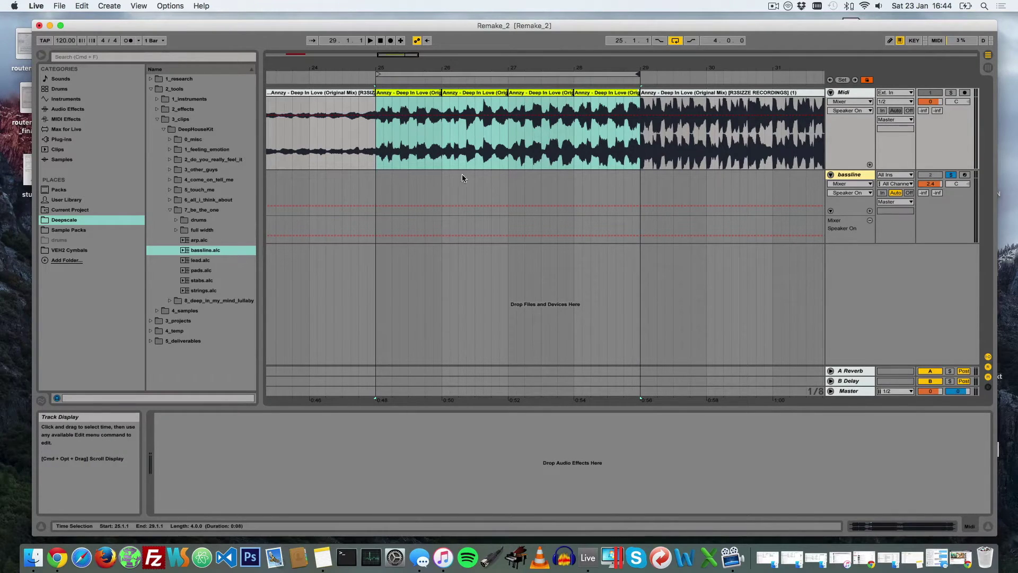
drag(380, 193, 451, 193)
click(451, 193)
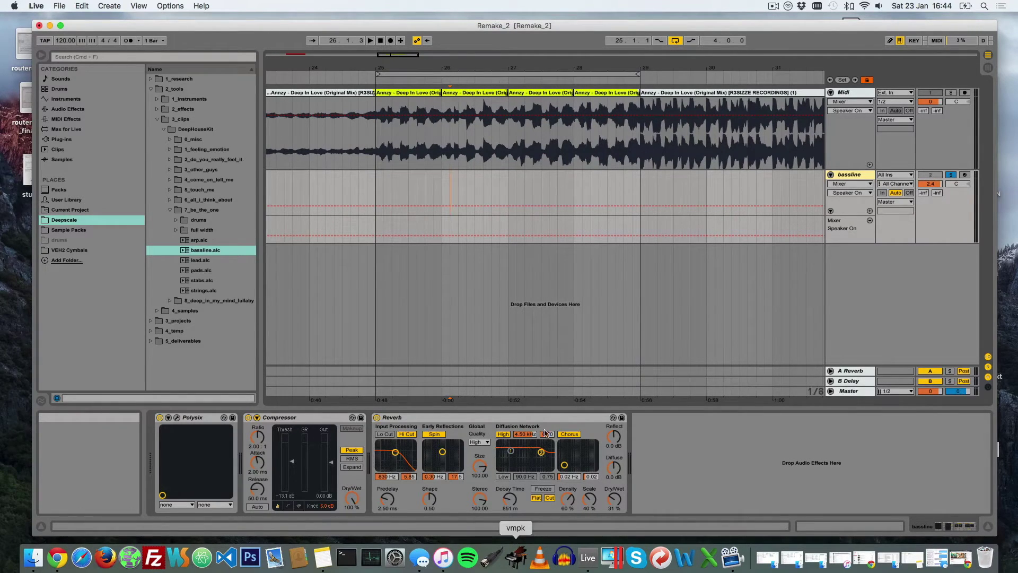
Arm the bassline track for recording and play the four-bar loop from bar 25 to compare it with the reference.
click(966, 175)
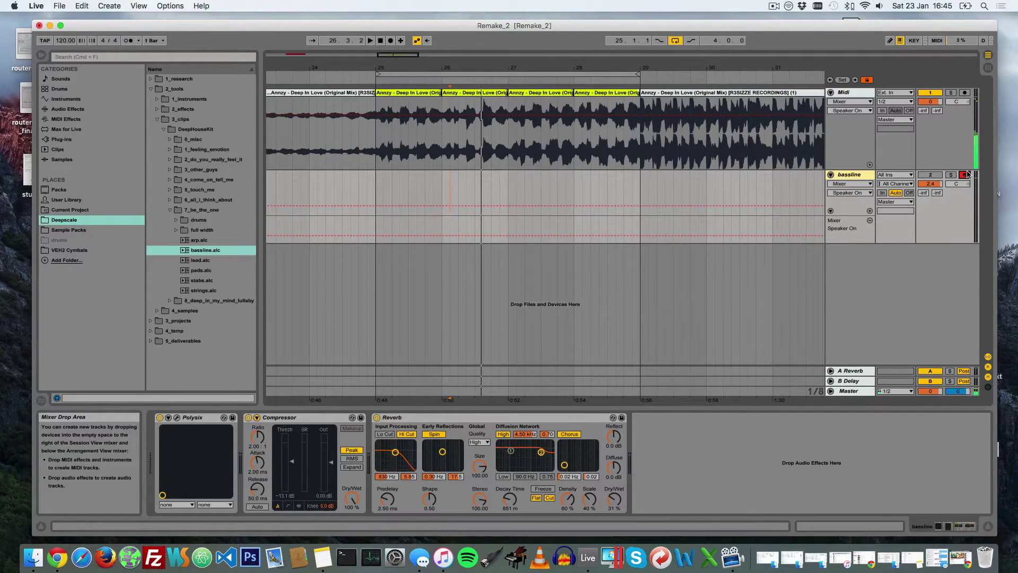
click(457, 73)
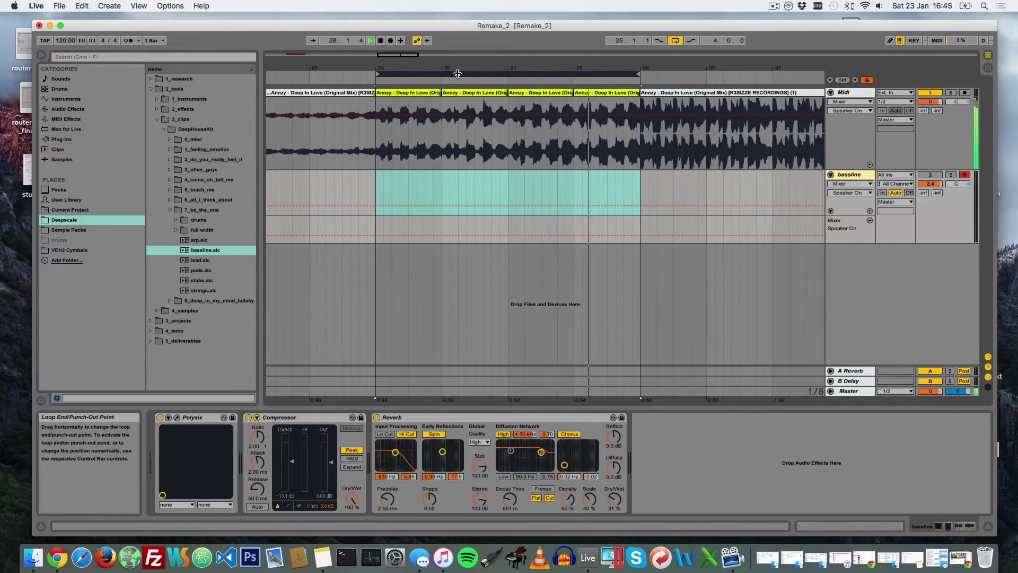
key(space)
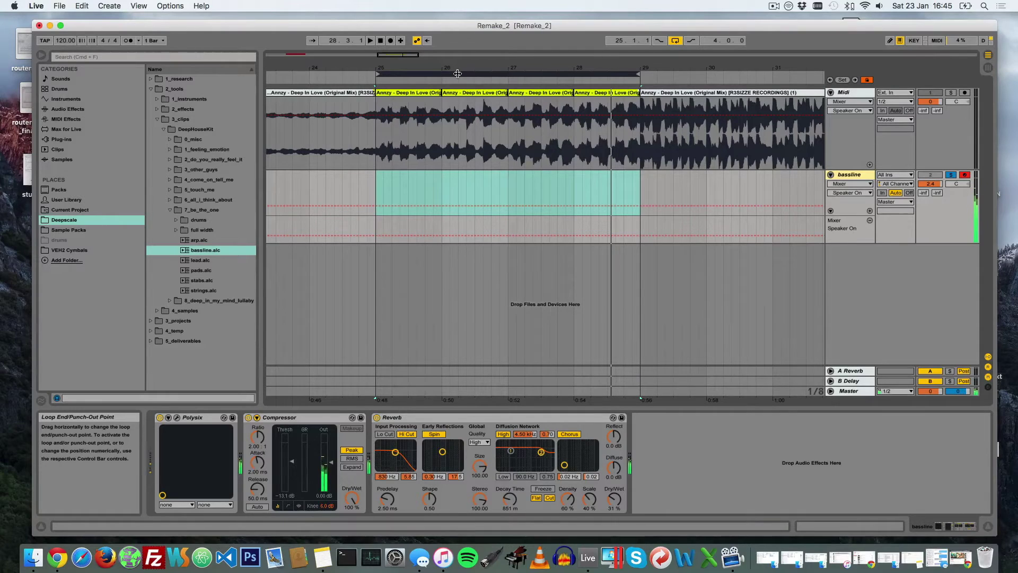
View the played notes on the Polysix instrument's keyboard on the bassline track, and close its window.
click(177, 417)
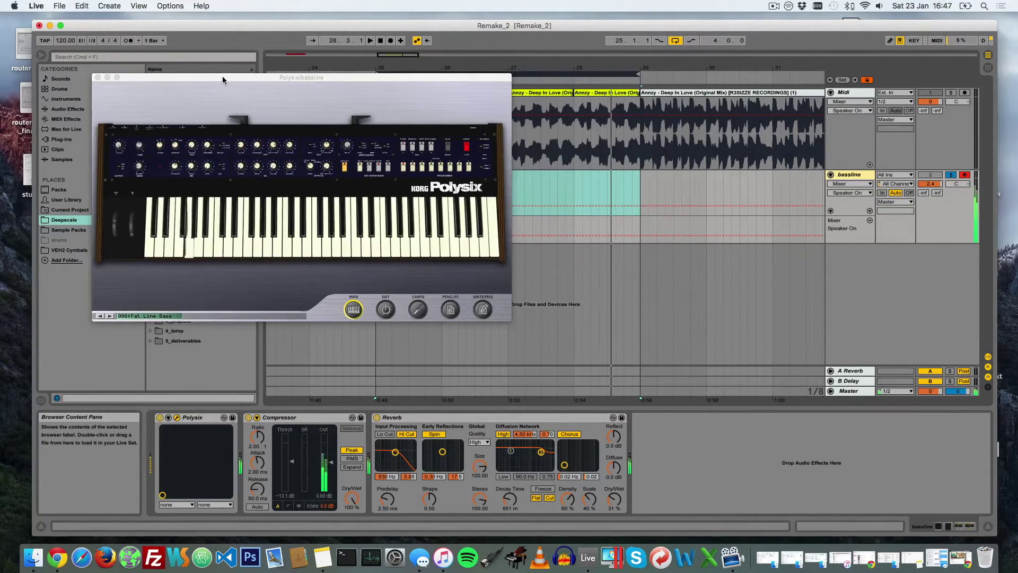
click(97, 78)
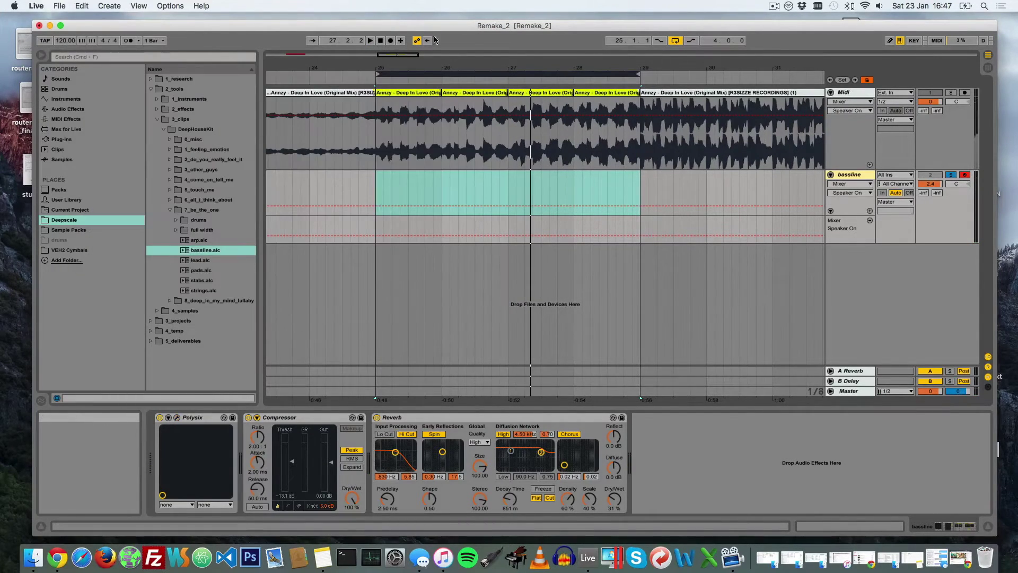
Record the bassline notes on the bassline track across the looped bars, starting at bar 25.
click(391, 40)
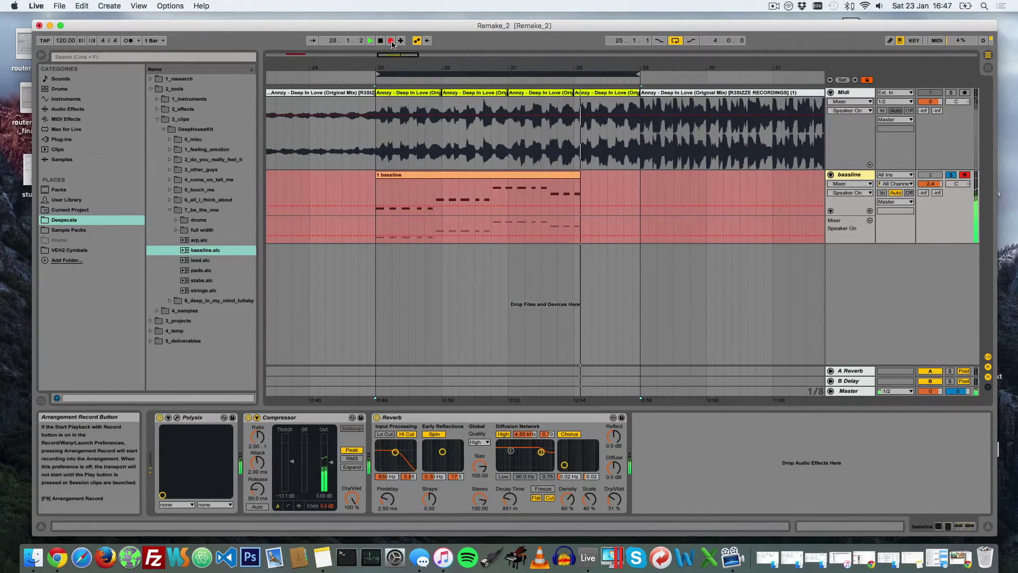
click(392, 45)
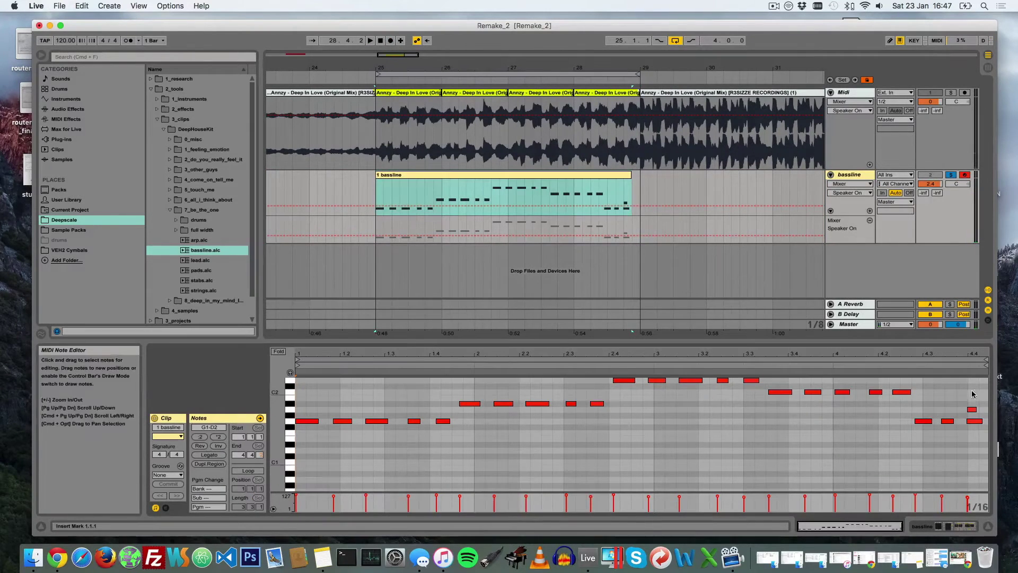
Delete the stray note above the last bassline note in the recorded clip and play the clip back.
click(973, 410)
key(Delete)
click(867, 441)
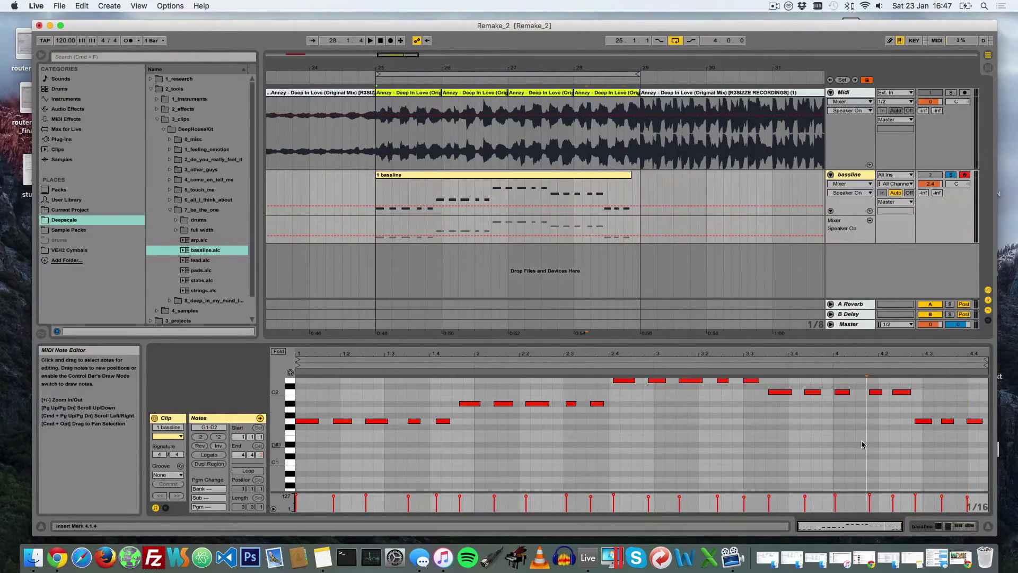
key(space)
key(space)
Copy the recorded bassline clip from bar 25 to bar 5, beneath the red chord clip.
drag(504, 333, 698, 178)
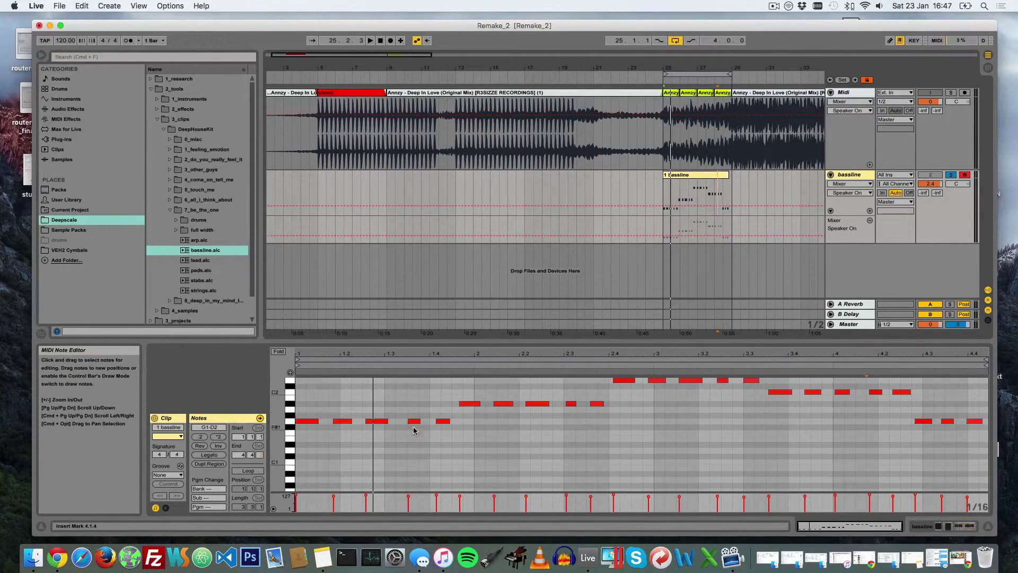
click(683, 177)
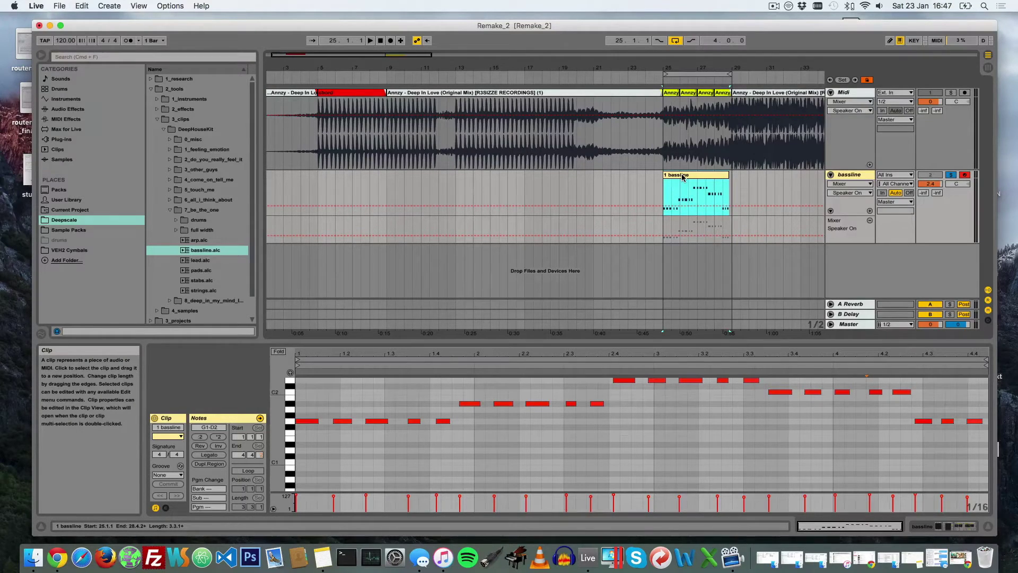
drag(684, 177, 336, 185)
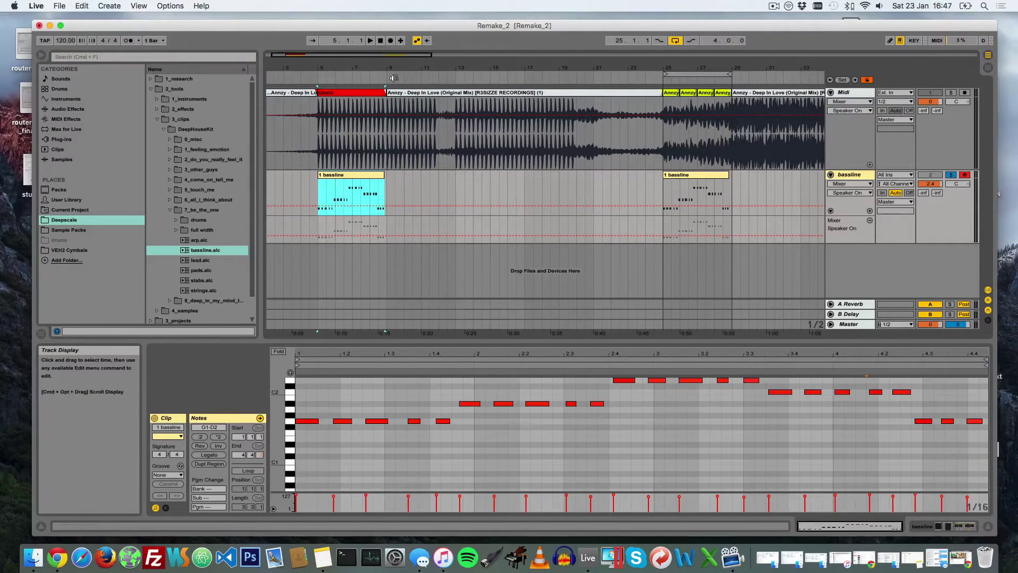
Loop the four-bar red chord clip from bar 5 and play it to compare it with the bassline.
click(353, 99)
key(super+l)
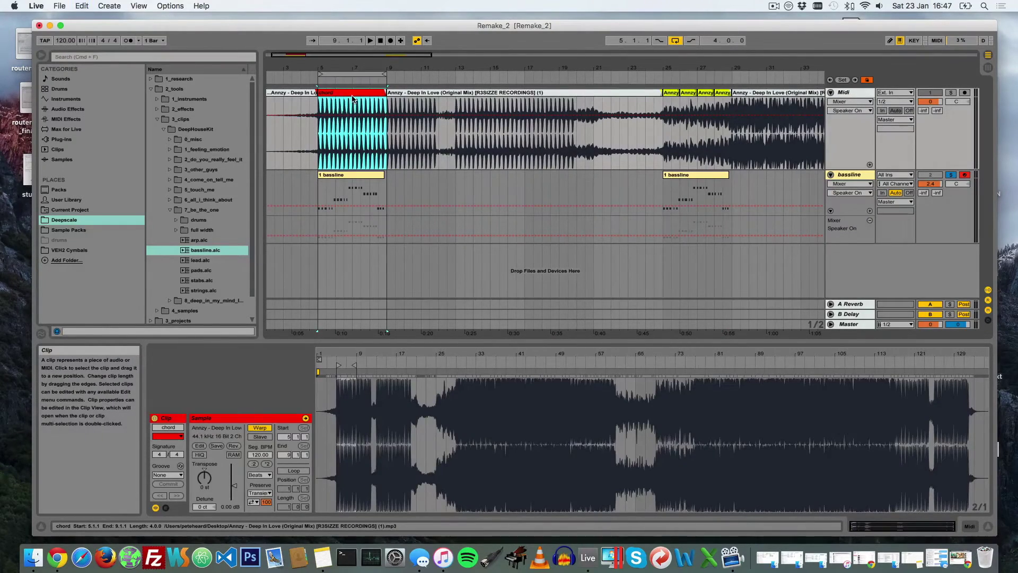
key(space)
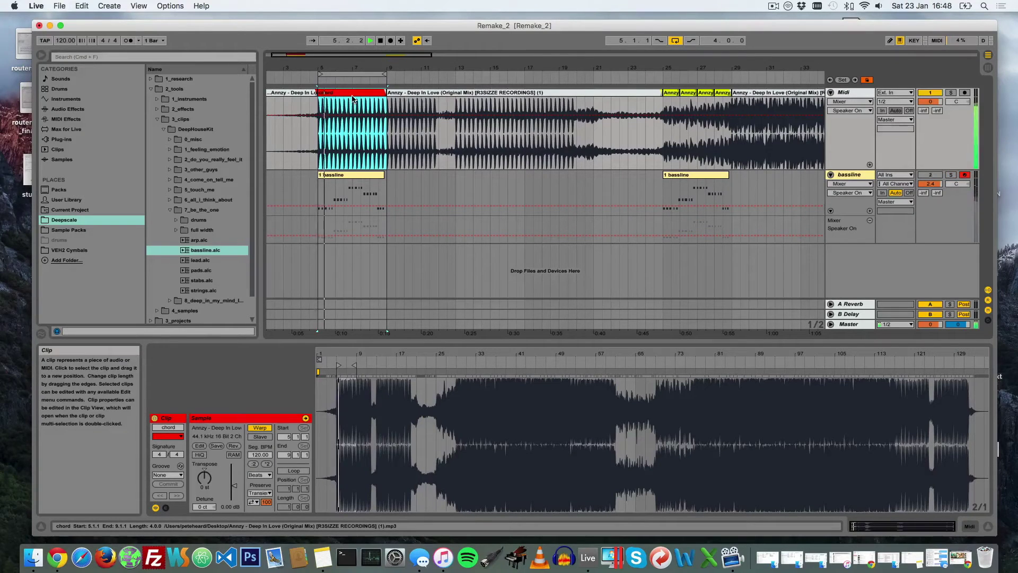
key(space)
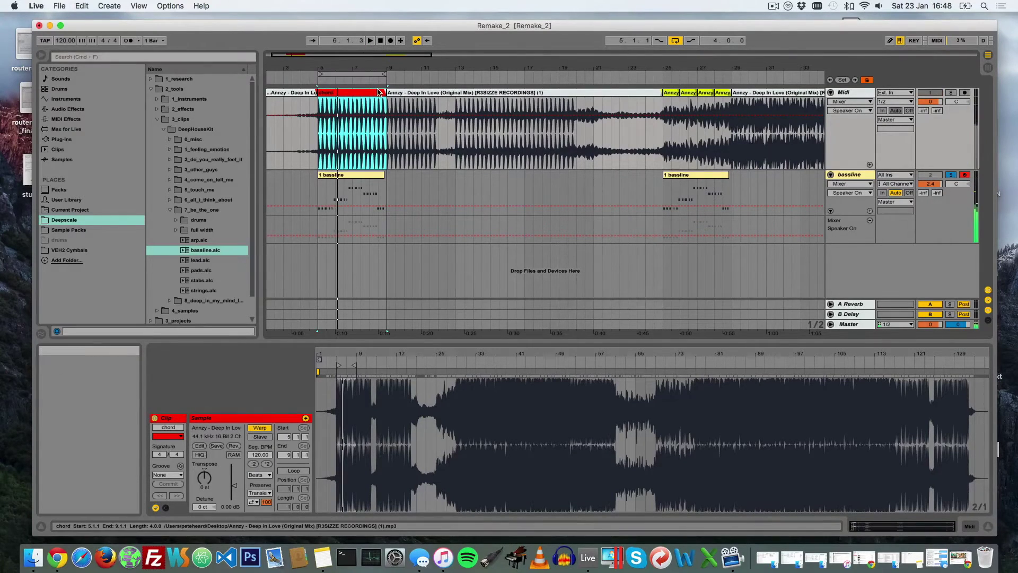
Fold the bassline and Midi tracks in the arrangement.
key(plus)
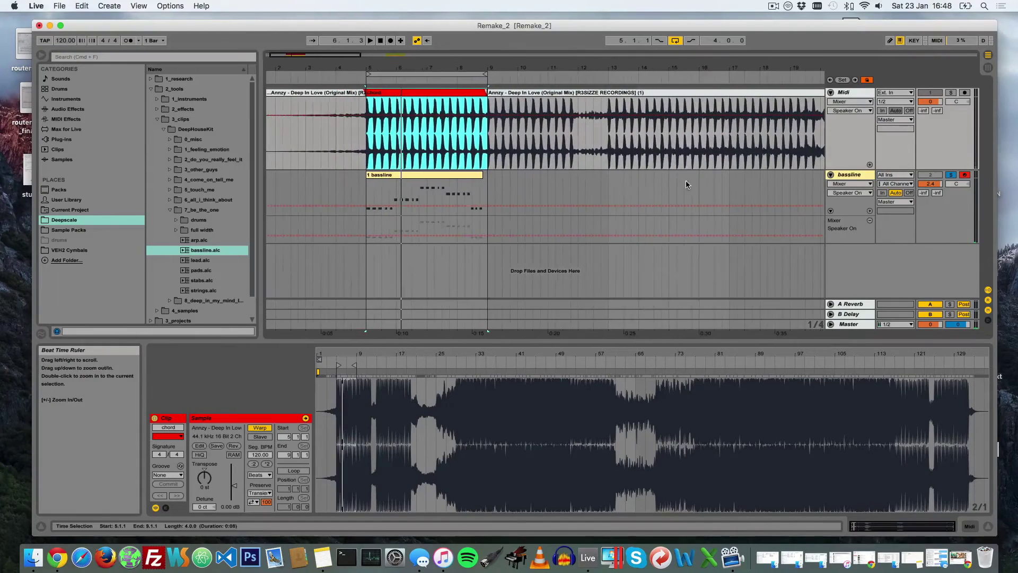
click(831, 174)
click(831, 92)
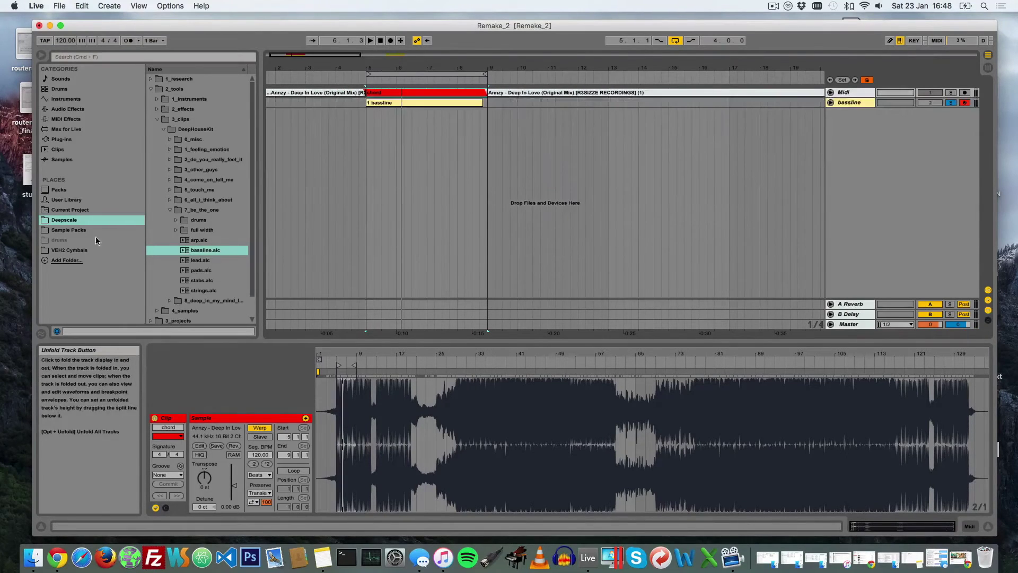
Add pads.alc from the 7_be_the_one folder as a new track at bar 5 and unfold that track.
click(194, 263)
drag(197, 270, 370, 149)
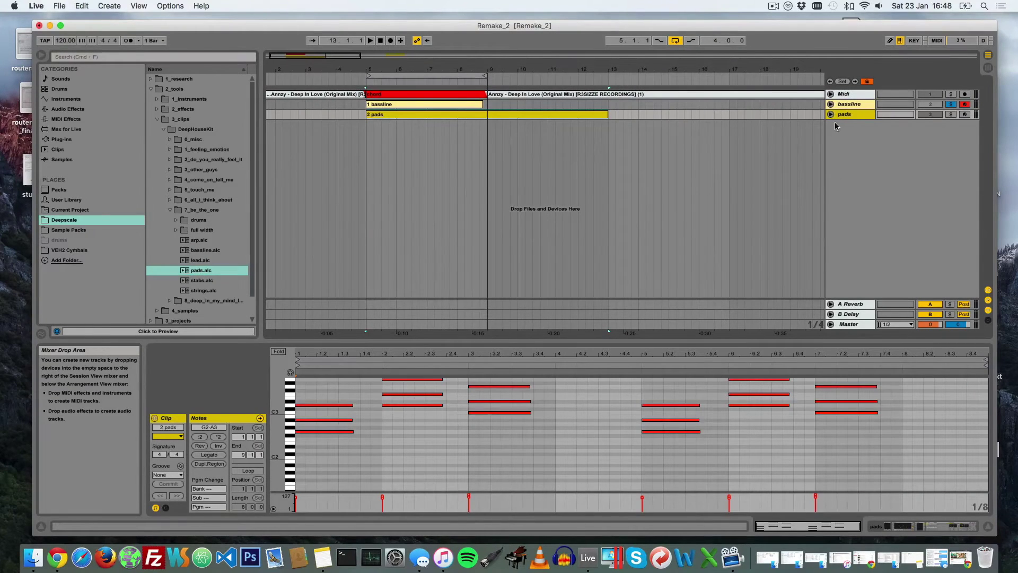
click(830, 114)
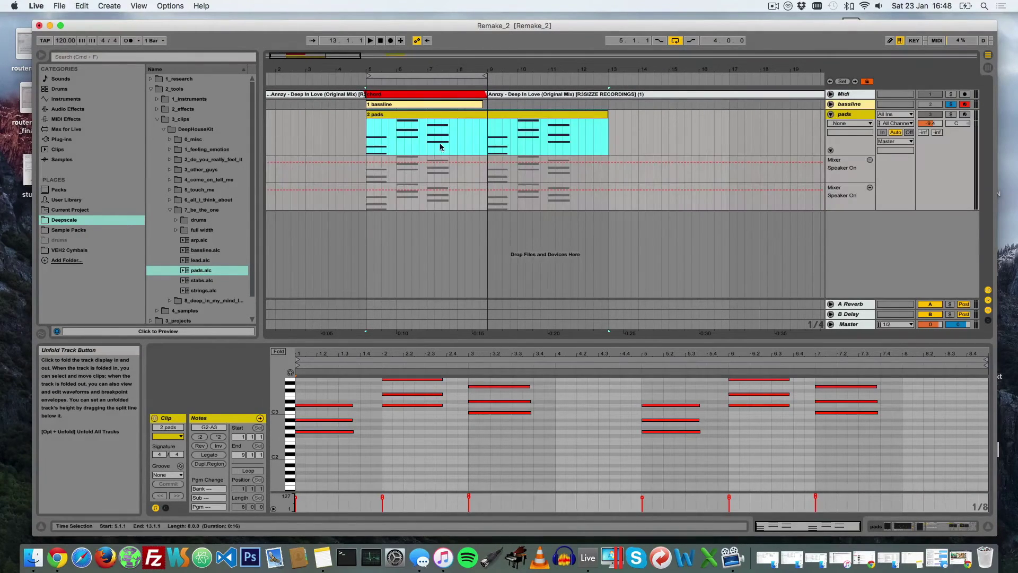
Delete all the notes from the pads clip.
drag(383, 446, 955, 446)
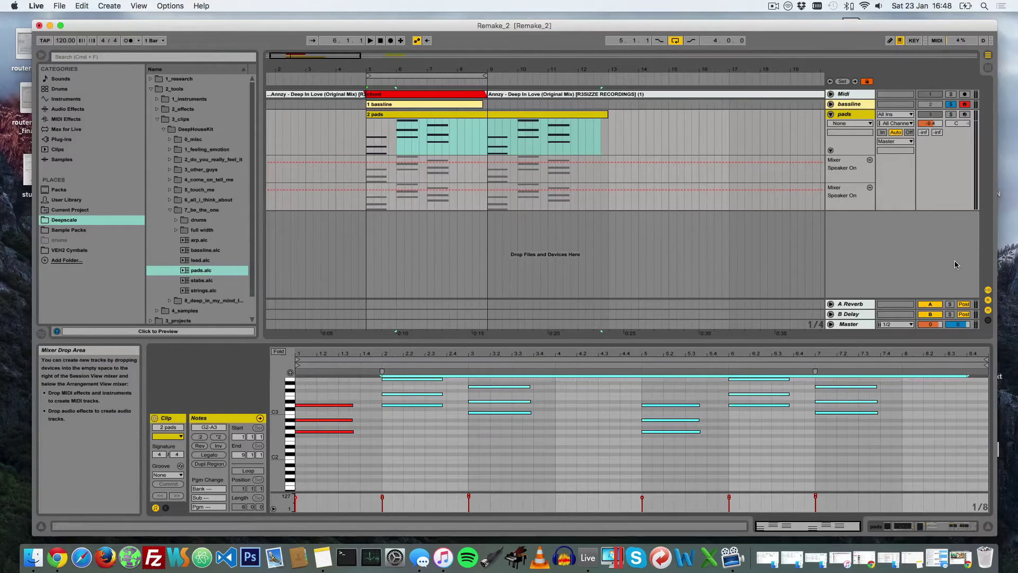
key(Delete)
drag(380, 466, 289, 380)
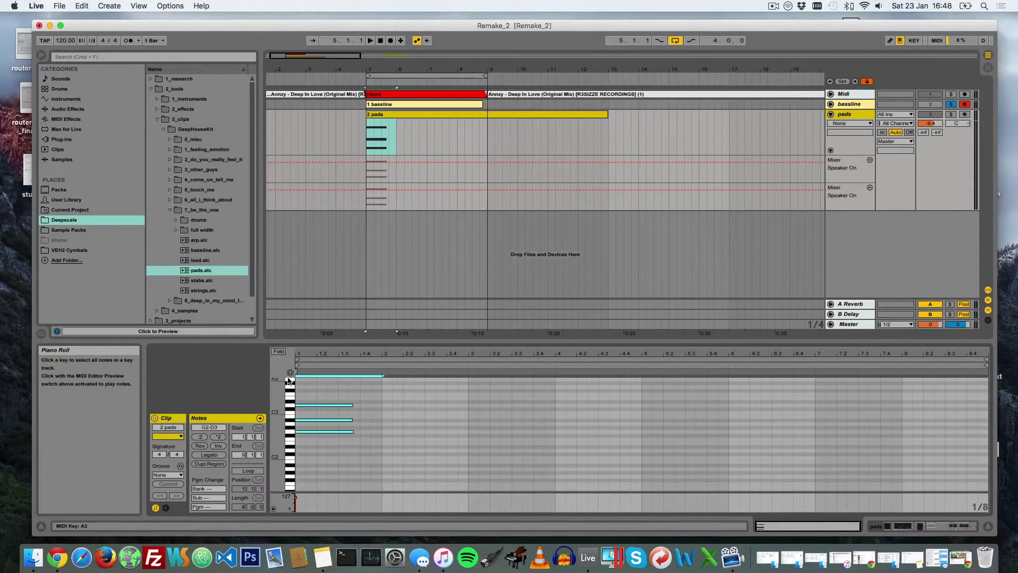
key(Delete)
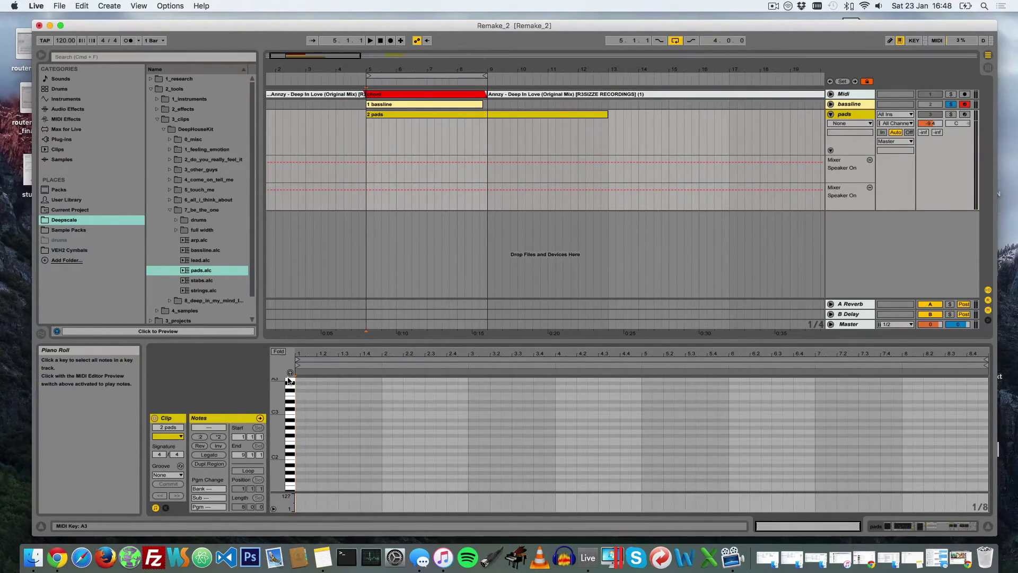
Map the 2 key to the pads track's solo switch, leave key mapping, and solo the pads.
key(plus)
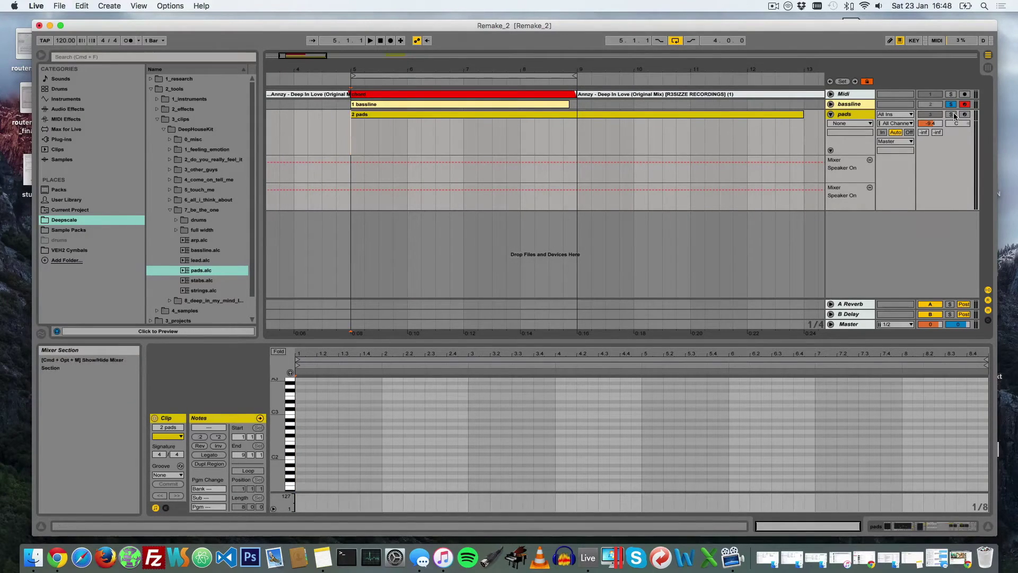
click(913, 42)
click(952, 115)
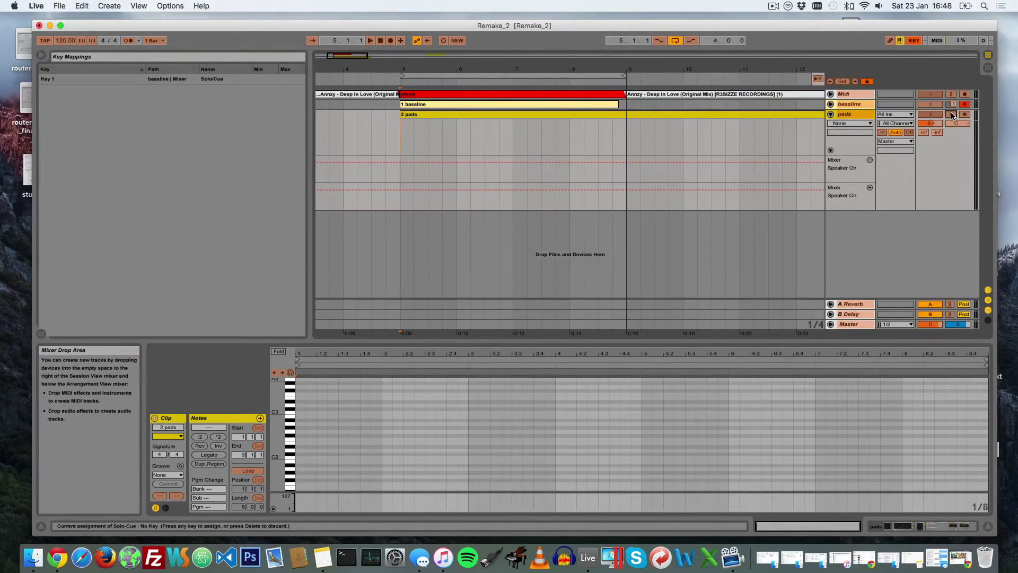
key(2)
key(super+k)
key(2)
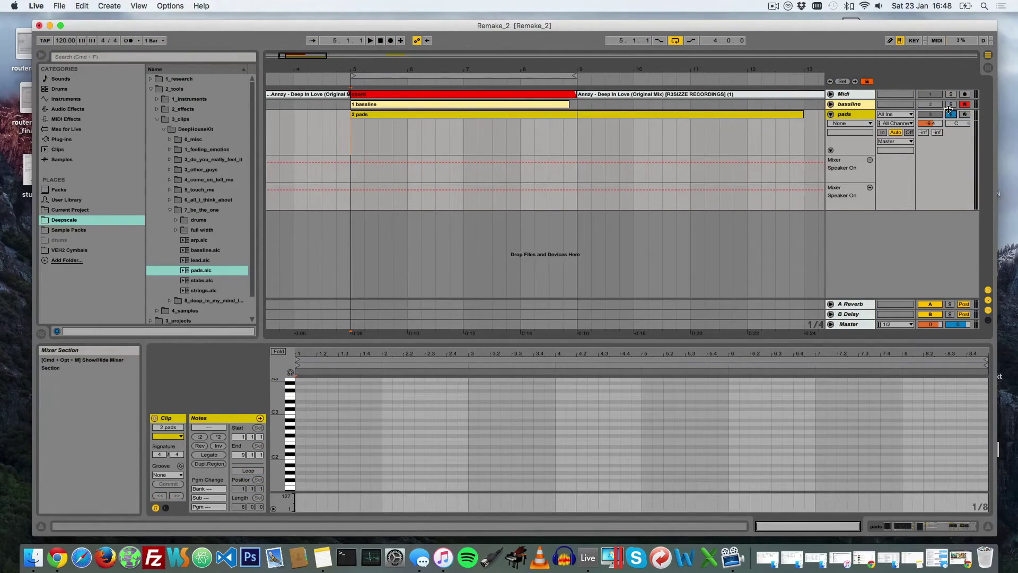
Deactivate the pads track so it sounds only when soloed, and play the loop from bar 5.
click(930, 114)
click(951, 104)
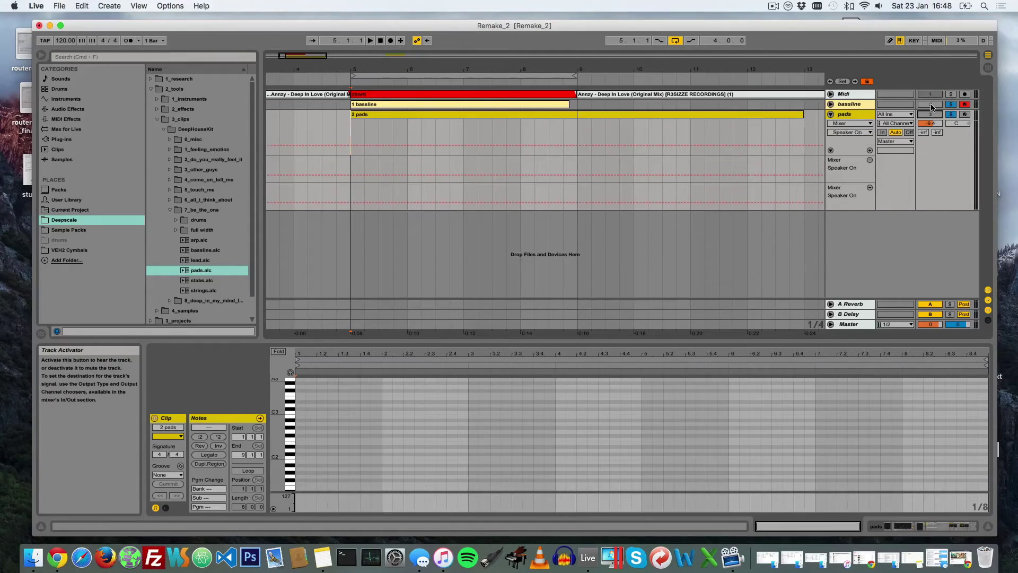
key(space)
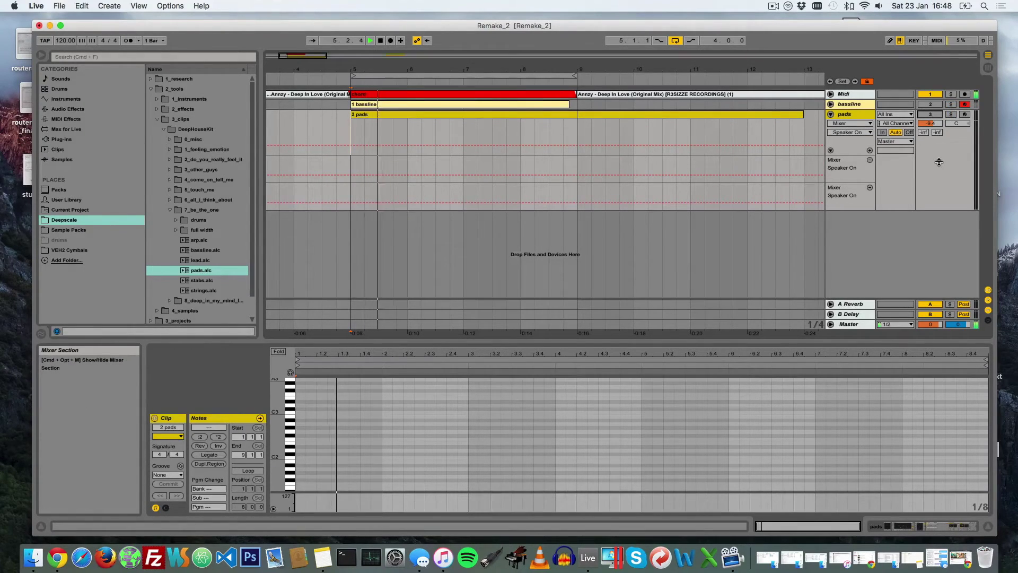
Play the loop from bar 5, alternating between the reference track and the soloed bassline and pads.
key(space)
key(space)
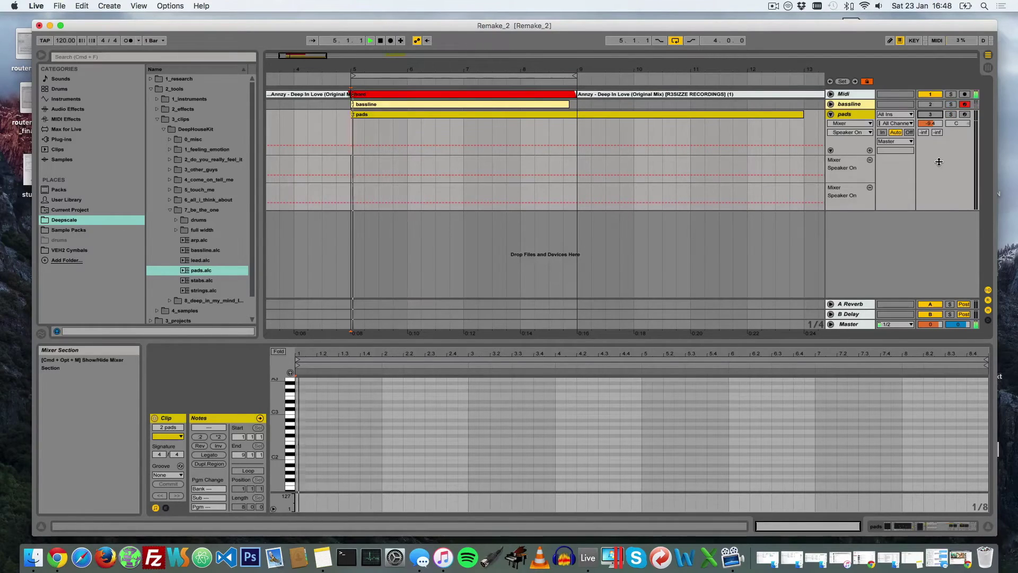
key(space)
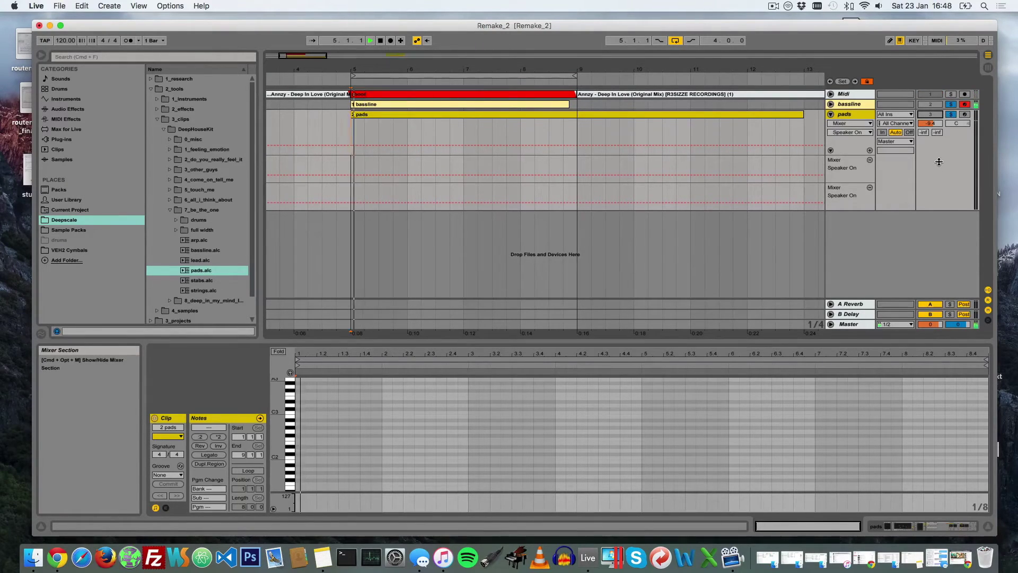
key(space)
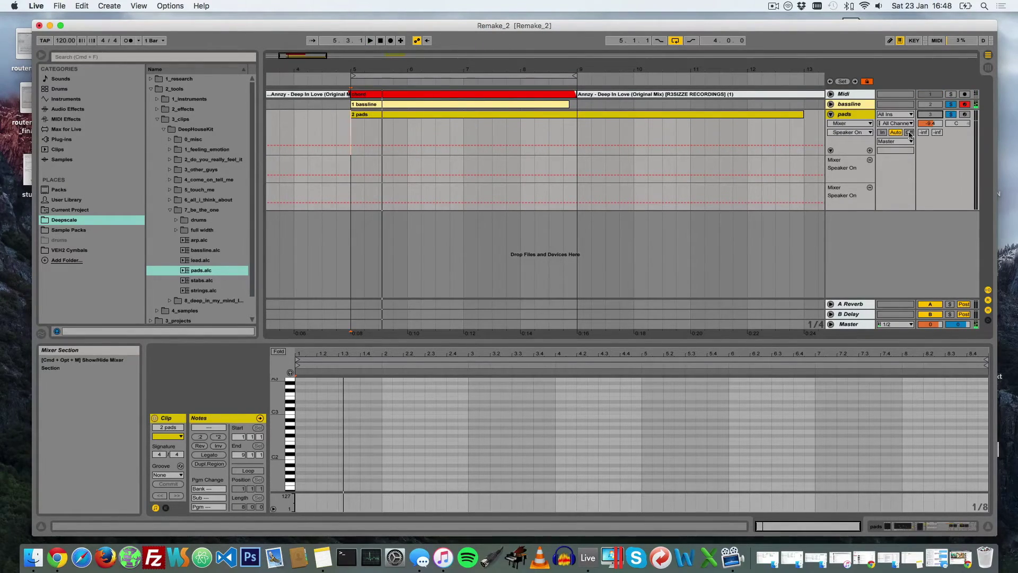
Fold the pads track, arm it for recording, and open its Sylenth1 instrument window over the arrangement.
click(831, 114)
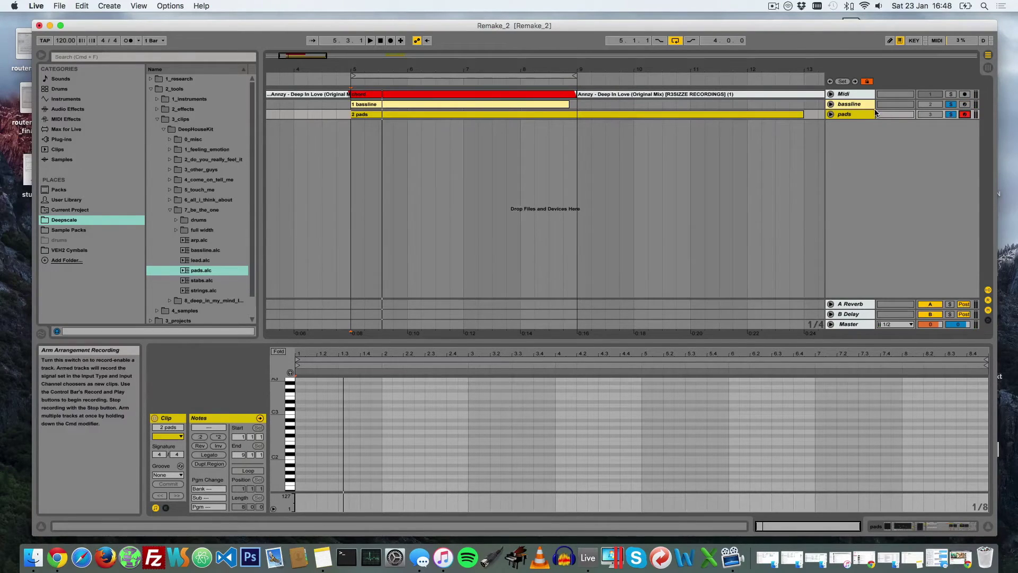
double_click(840, 112)
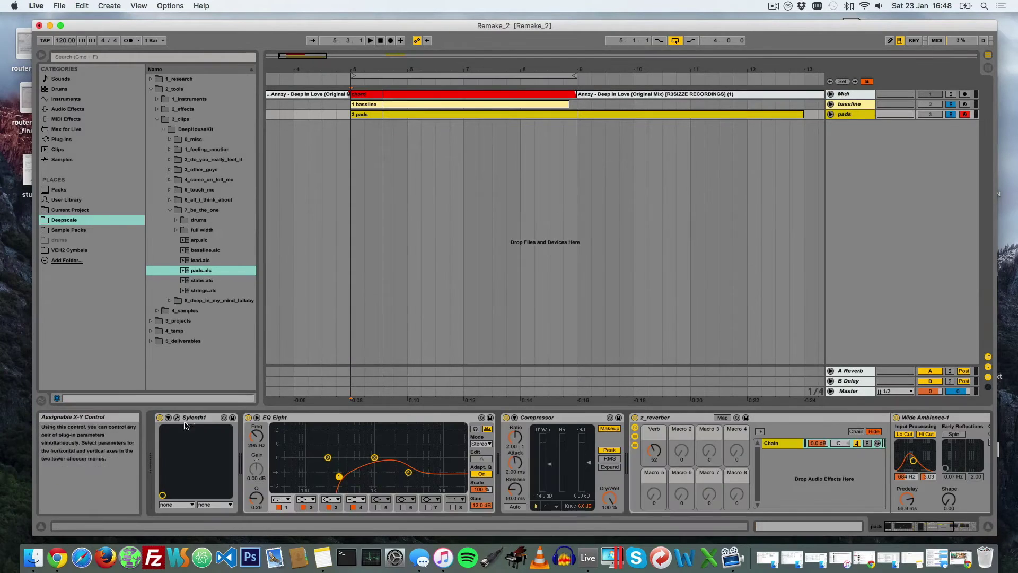
click(177, 417)
drag(331, 223, 303, 164)
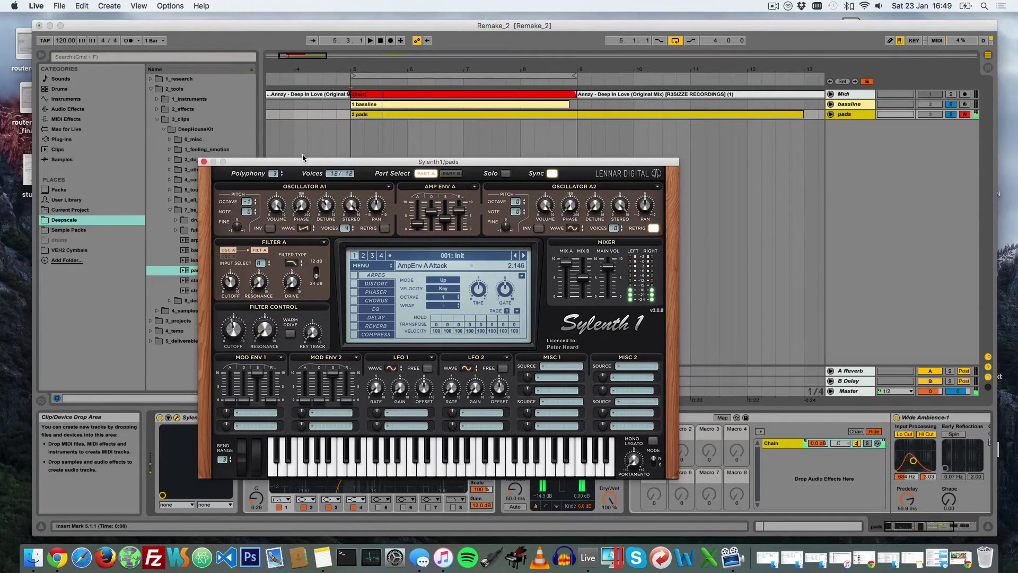
Try out pad notes against the loop from bar 5, comparing the reference with the soloed bassline and pads.
key(space)
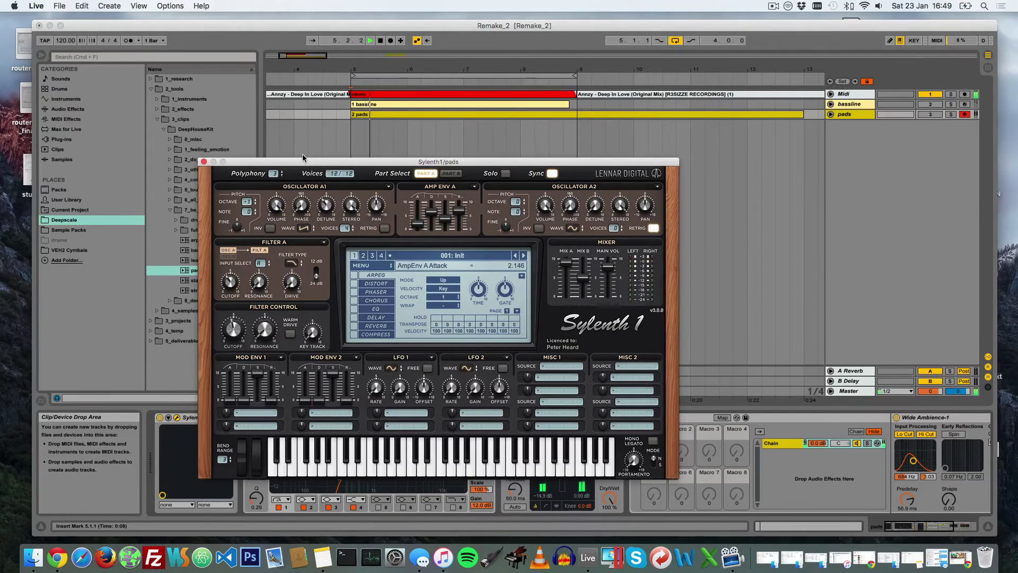
key(space)
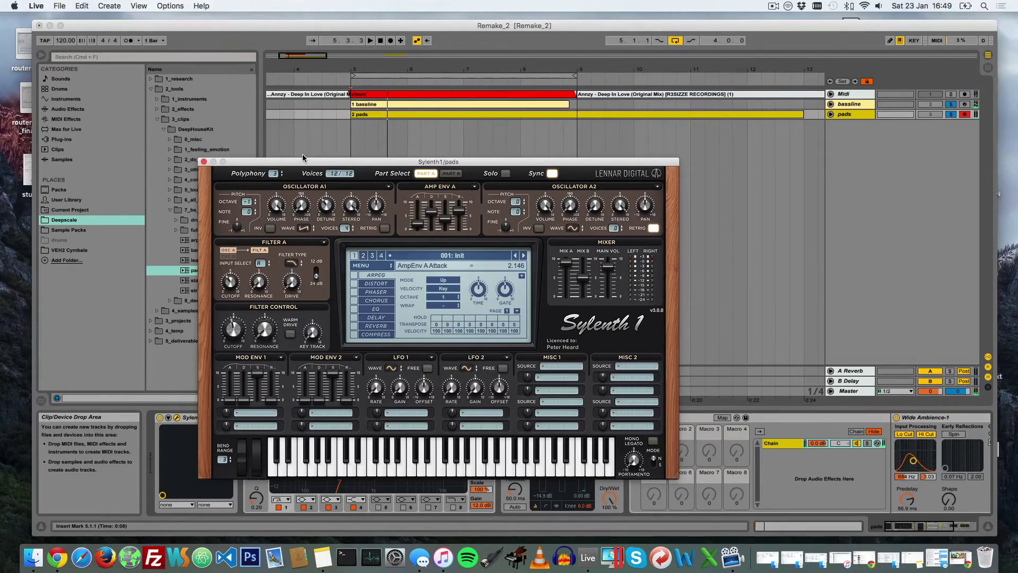
key(space)
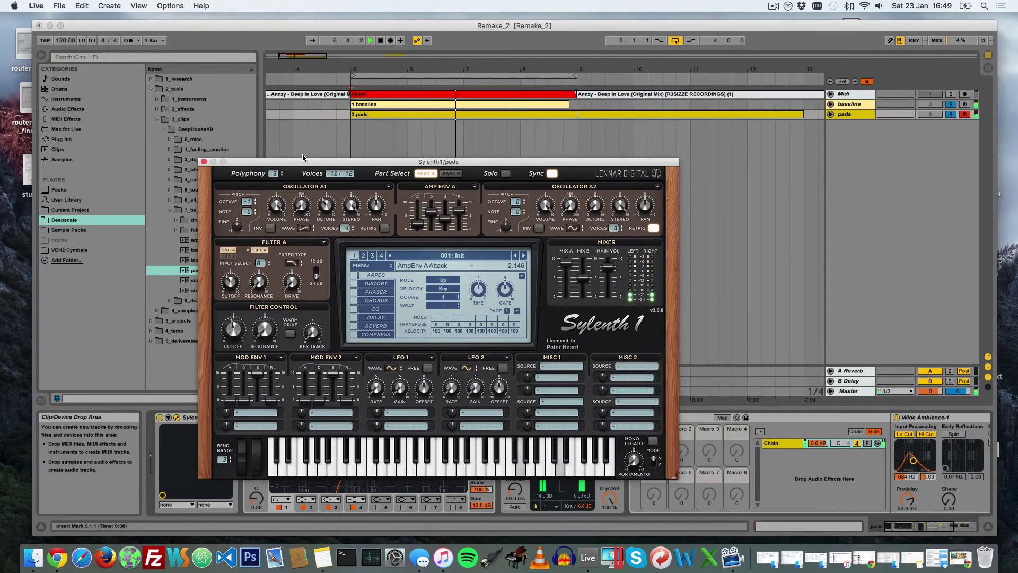
key(space)
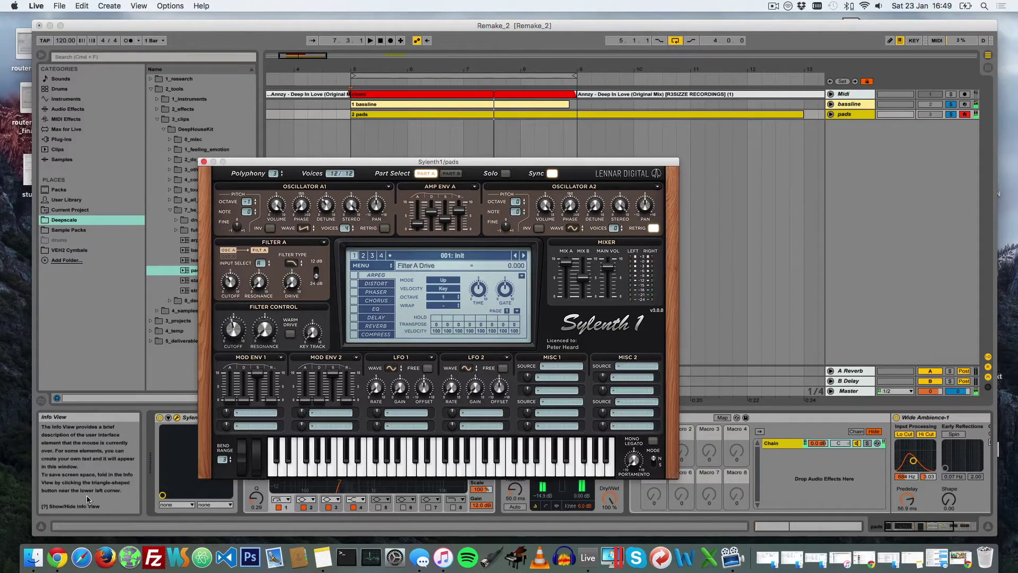
Adjust the pads' amp envelope in Sylenth1, raise the filter control cutoff to about 4.9, and close the instrument window.
drag(446, 223, 446, 216)
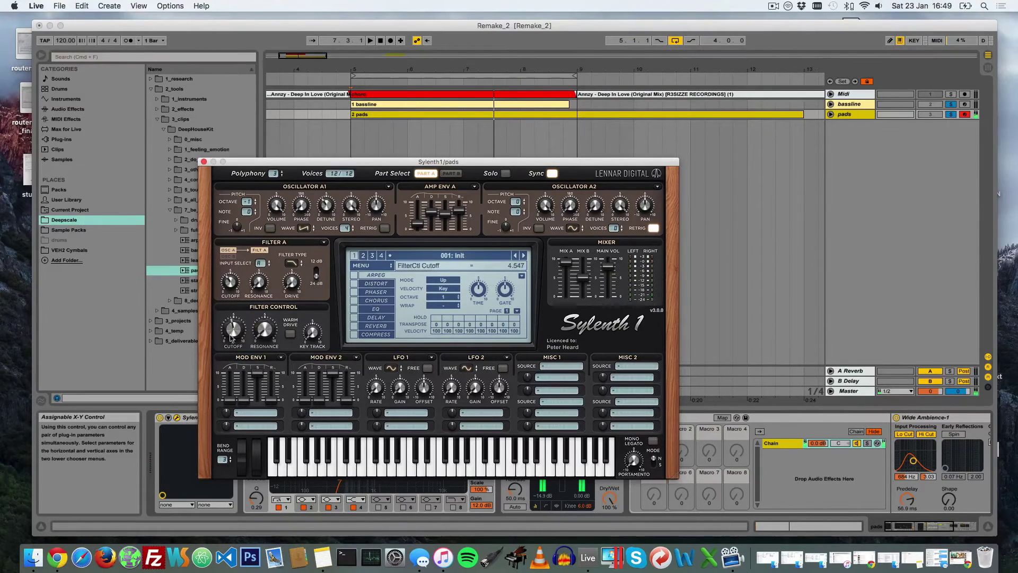
drag(237, 332, 239, 327)
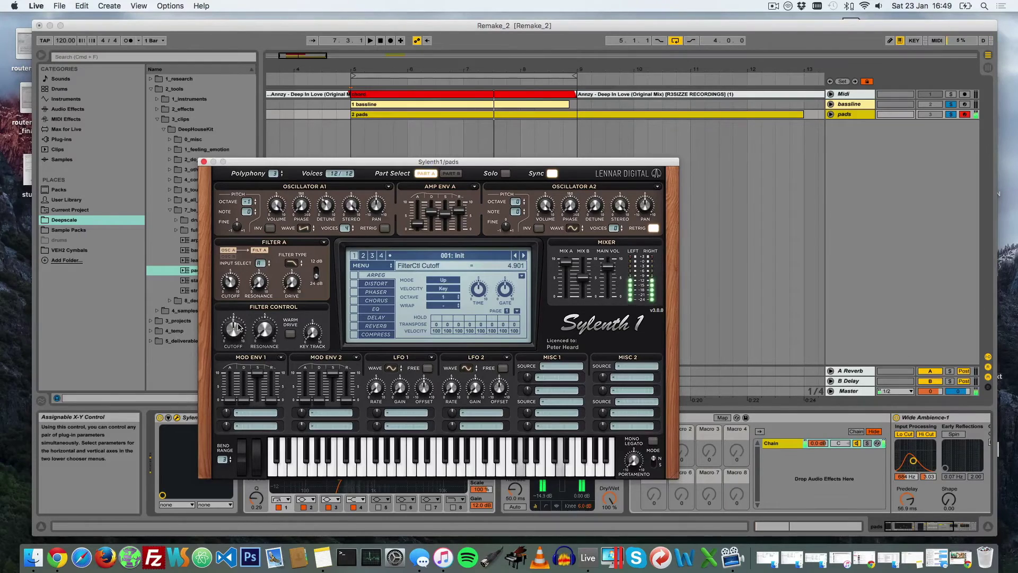
click(205, 162)
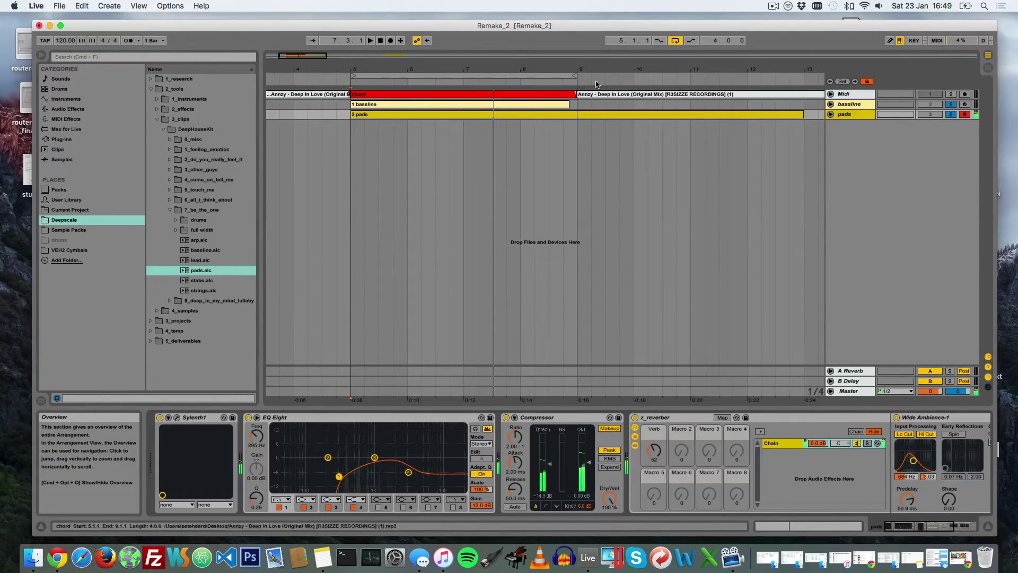
Delete the empty pads clip and record a new pads take over the loop from bar 5.
click(690, 115)
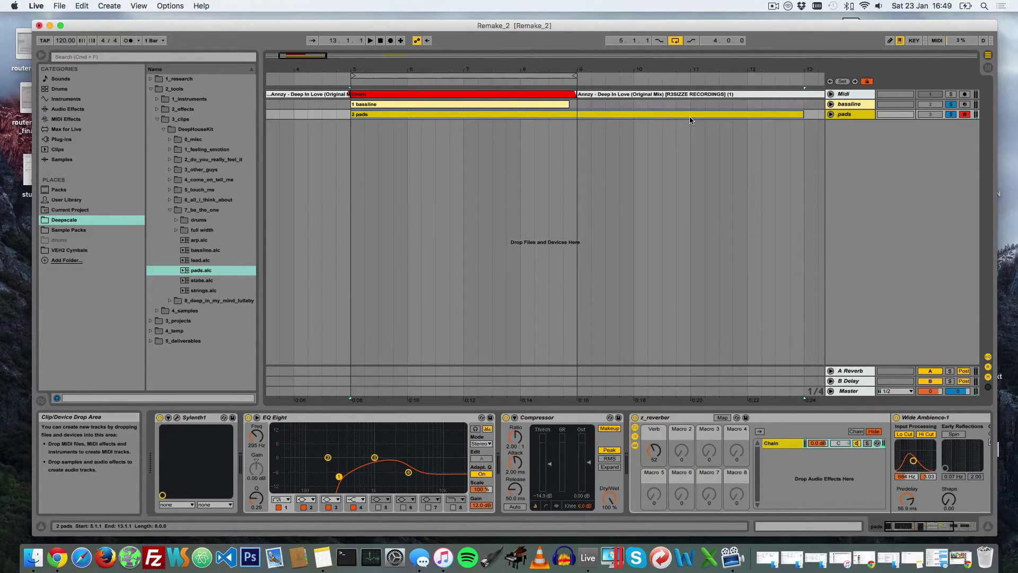
key(Delete)
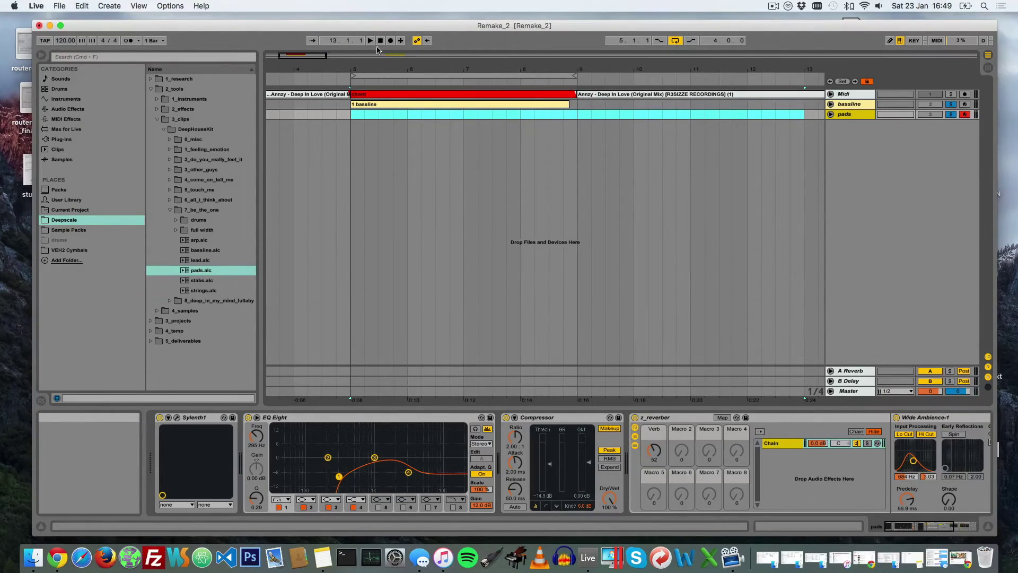
key(F9)
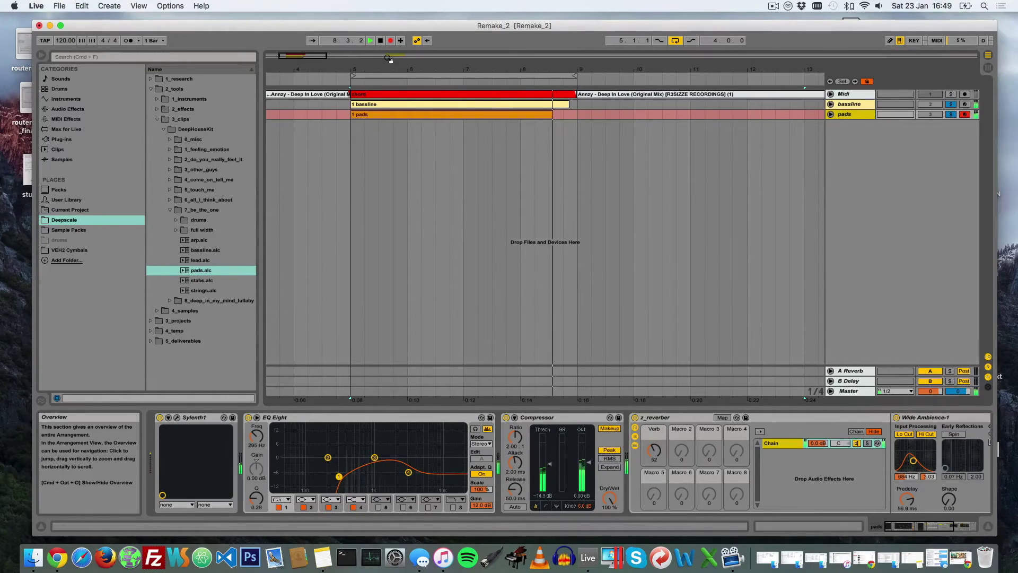
key(space)
Play back the recorded pads and bassline from bar 5, switching between them and the reference track.
key(space)
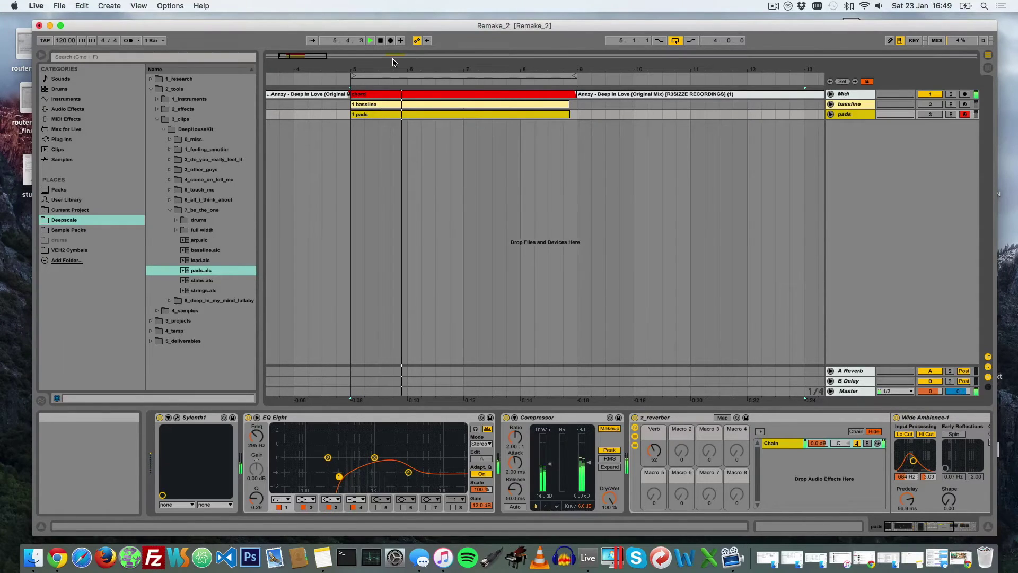
key(space)
key(space)
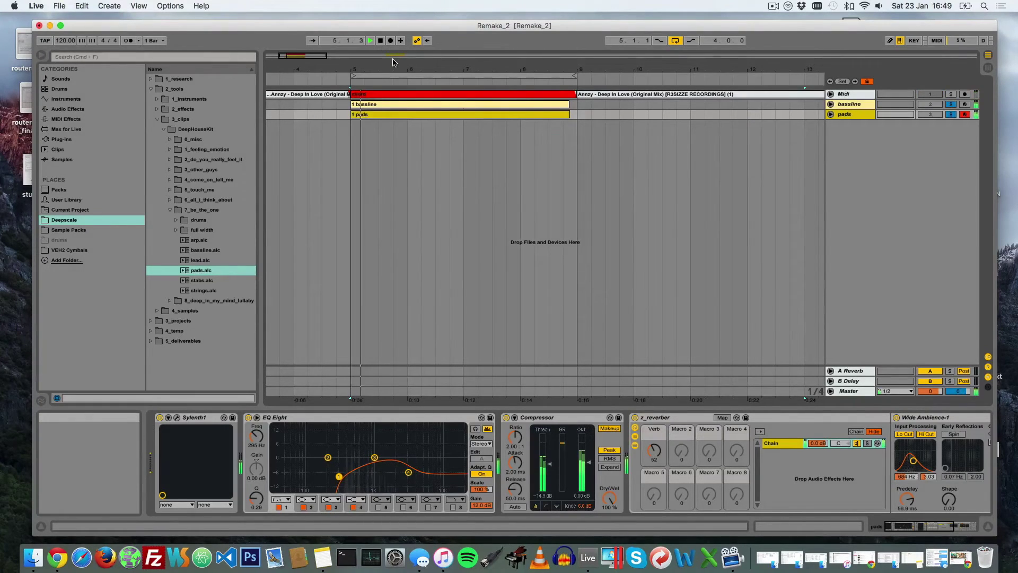
key(space)
Place the bassline and pads clips at bar 25 beneath the split reference clips, and loop the four bars from bar 25.
drag(393, 62, 321, 91)
click(325, 104)
click(328, 115)
drag(320, 115, 520, 115)
drag(541, 72, 544, 87)
click(548, 96)
shift+click(548, 97)
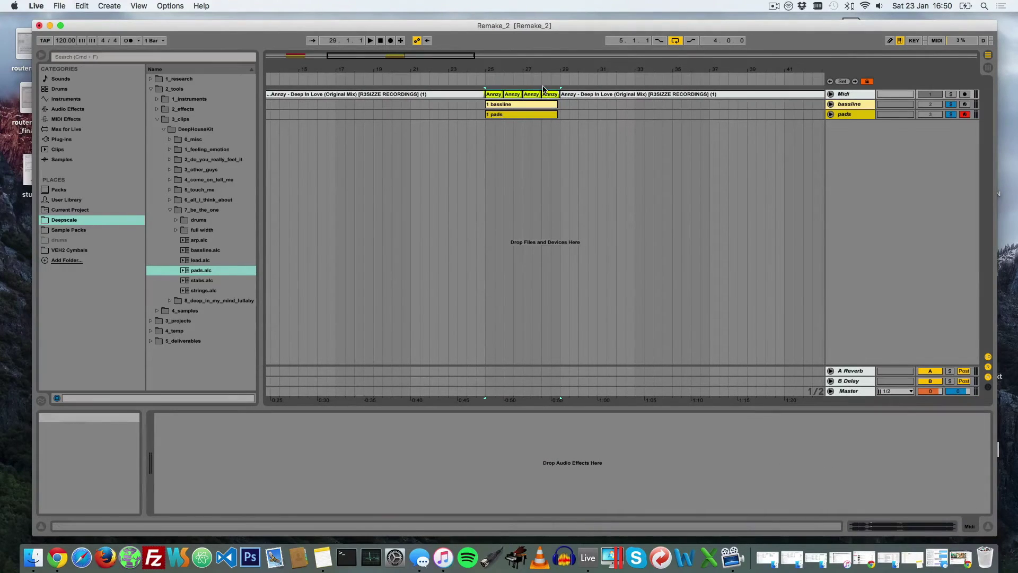
key(super+l)
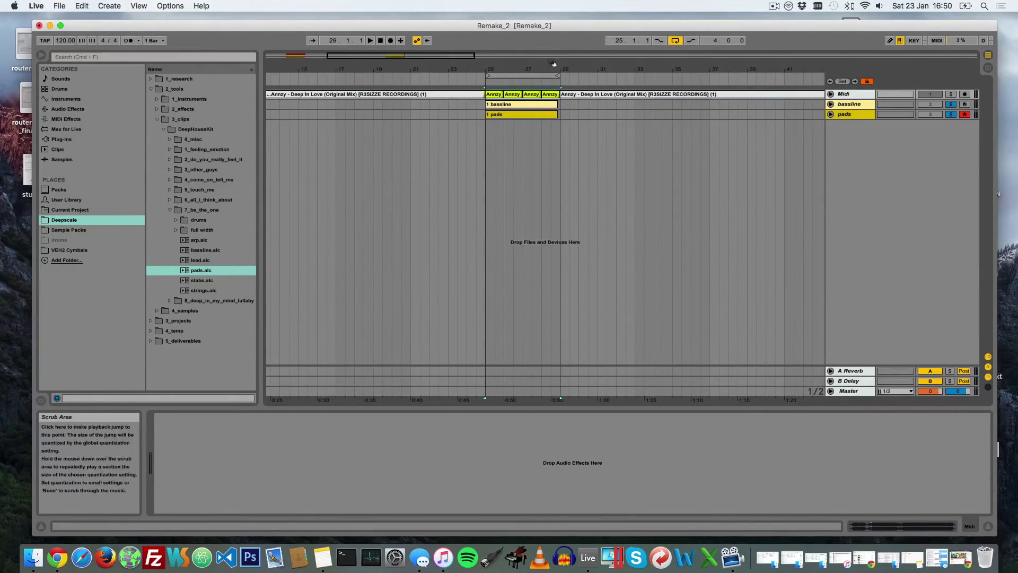
Play the loop from bar 25 and unfold the bassline and pads tracks to show their notes.
drag(552, 72, 552, 80)
key(space)
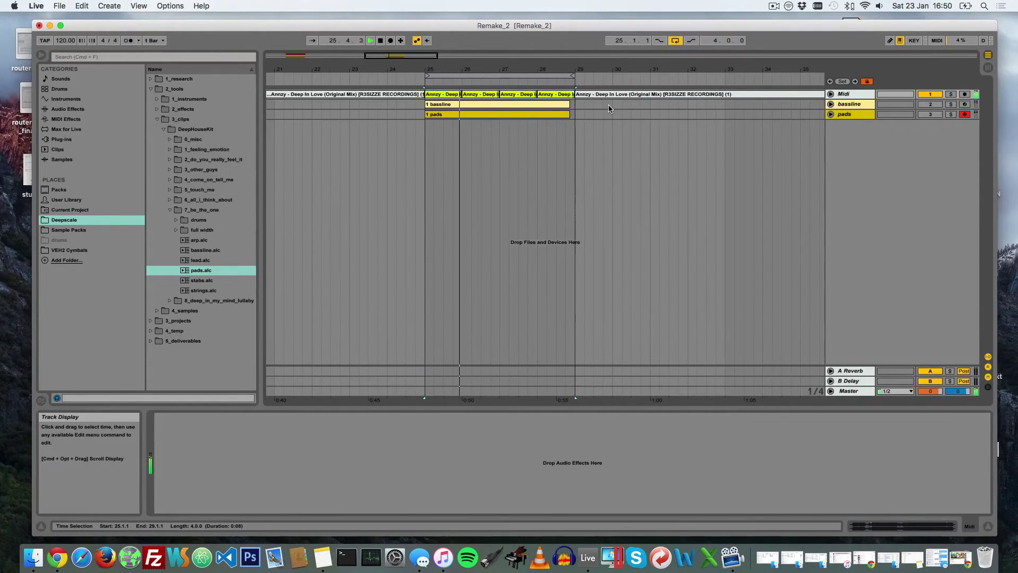
click(831, 103)
click(831, 178)
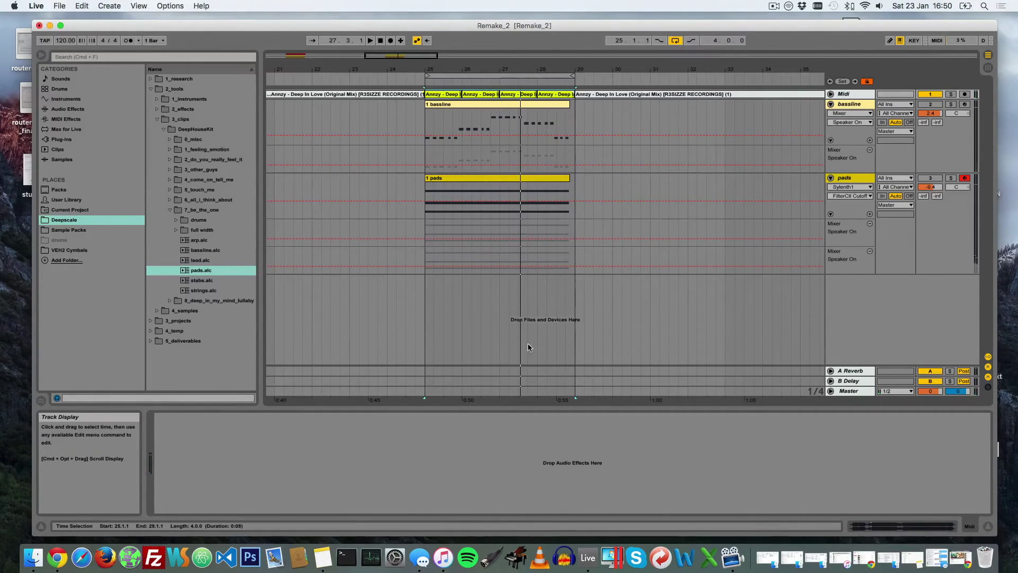
Open the pads clip at bar 25 to check its held chord, and delete the clip.
double_click(456, 179)
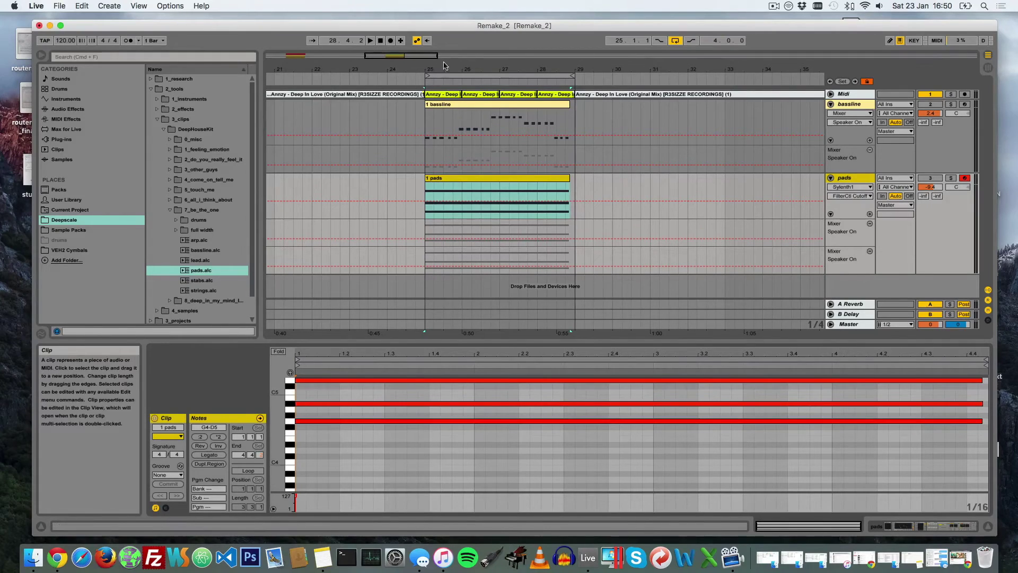
click(465, 179)
key(Delete)
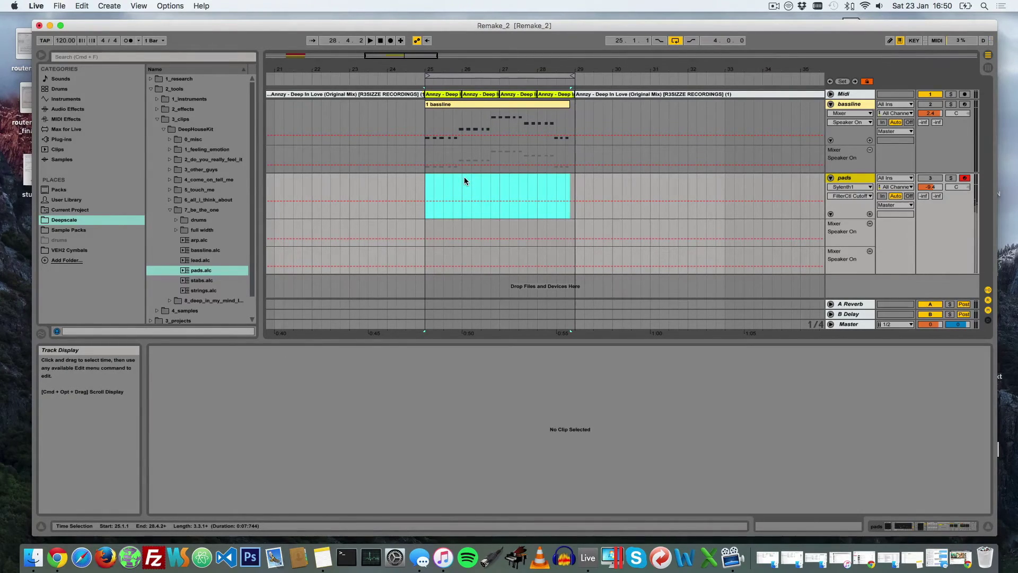
Solo the bassline and pads, try out chords with the pads' Sylenth1 window open, play the loop, and close the window.
click(951, 104)
super+click(951, 178)
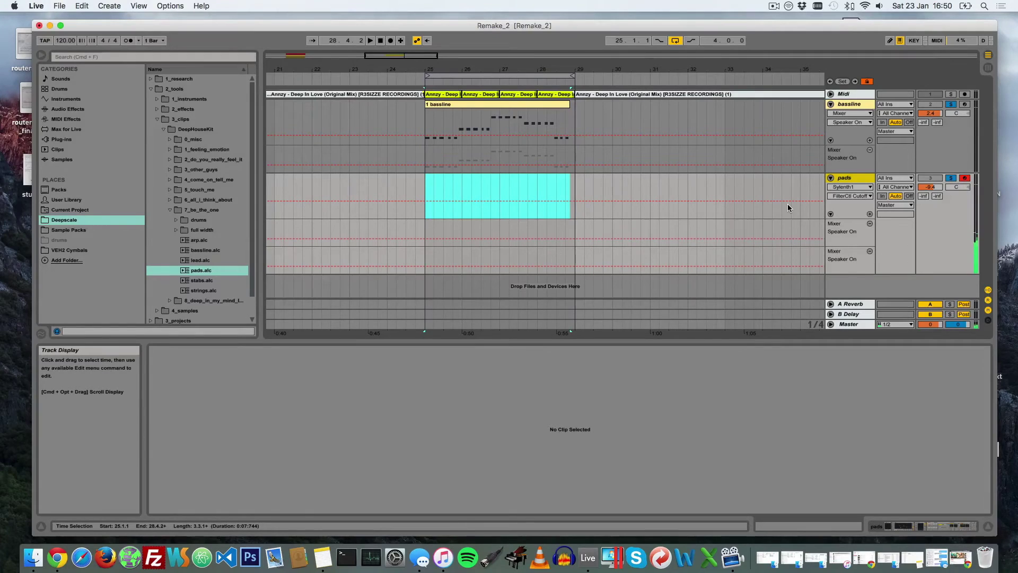
click(845, 178)
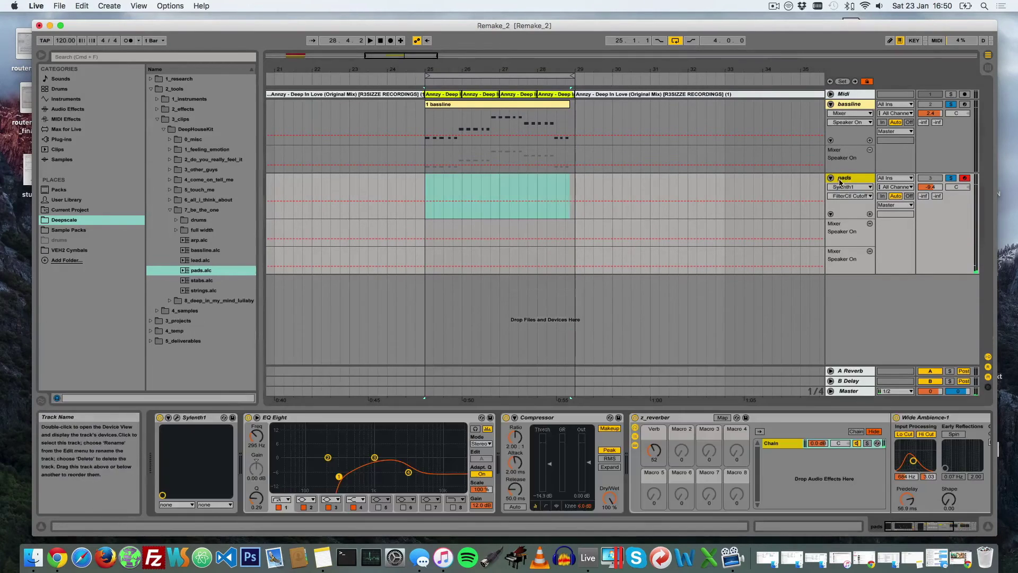
click(176, 418)
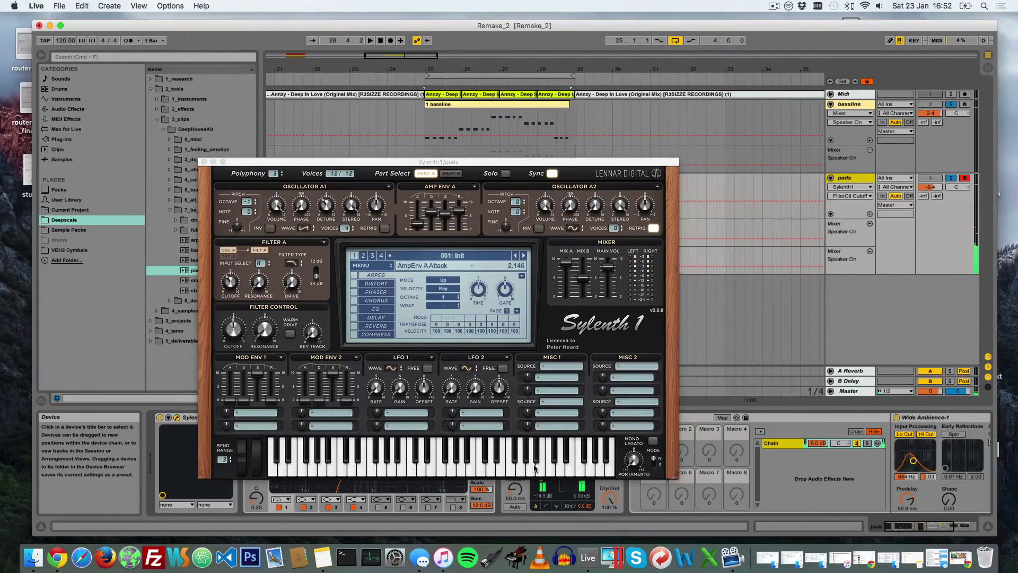
key(space)
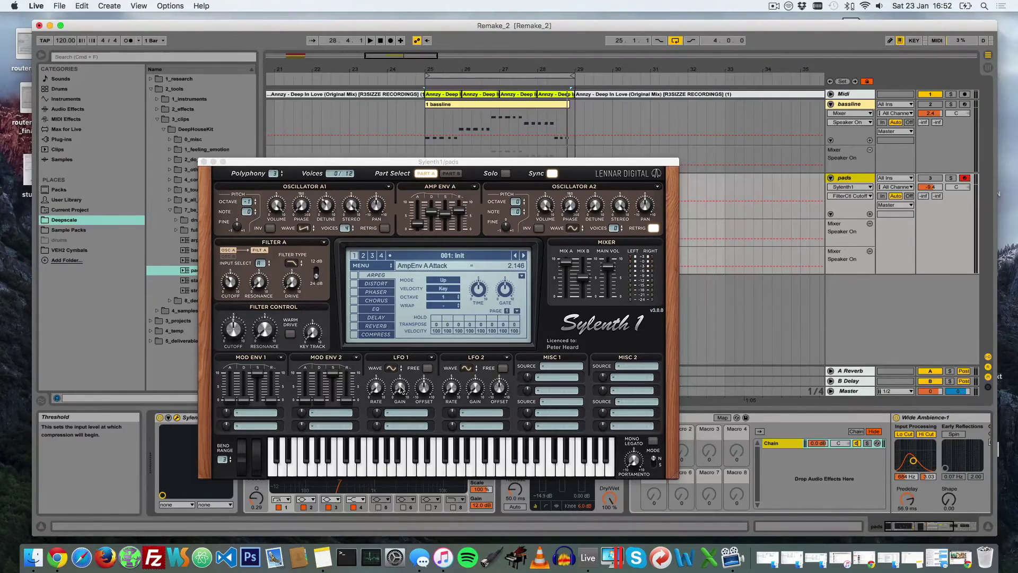
click(203, 161)
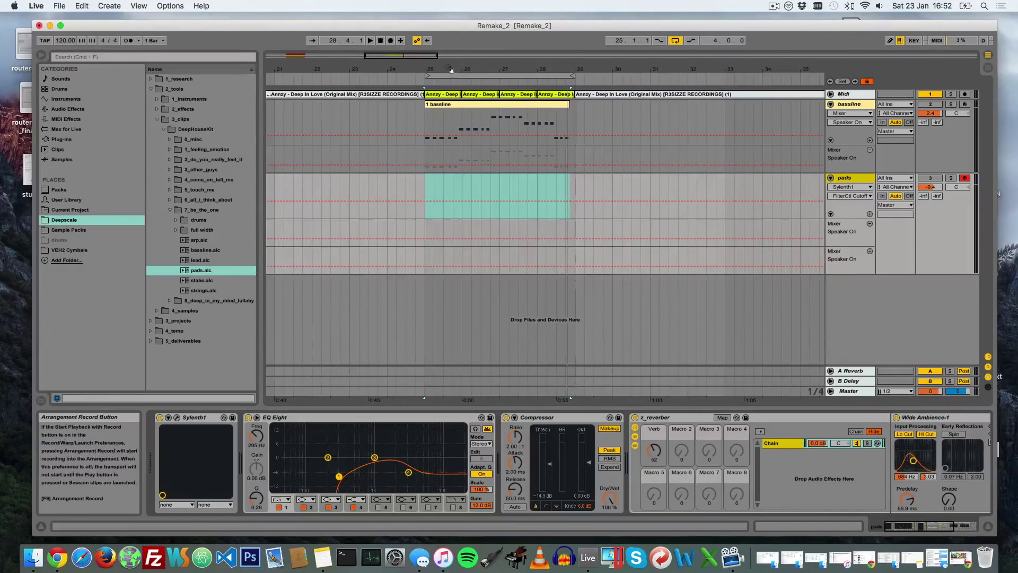
click(391, 41)
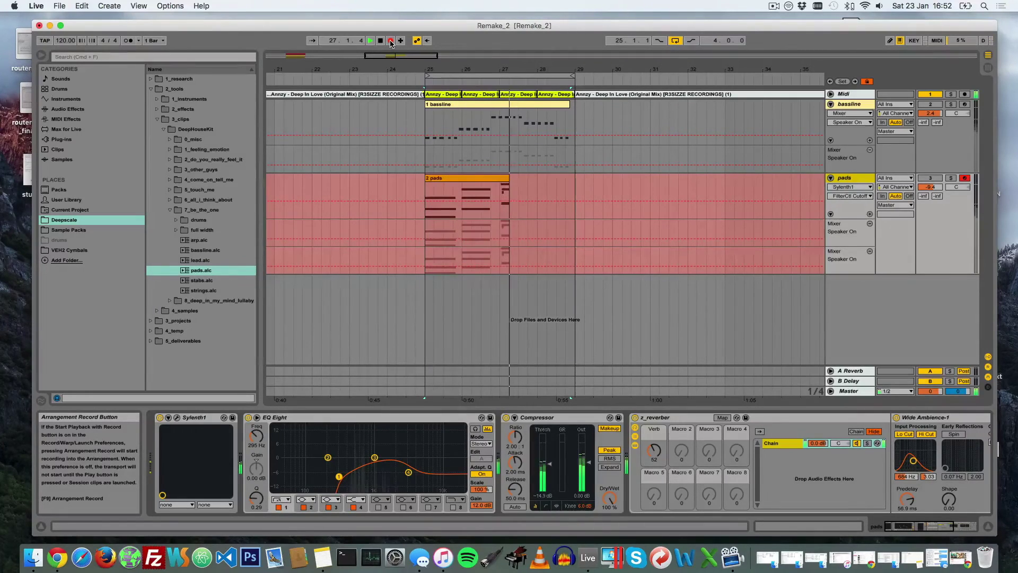
key(space)
click(450, 179)
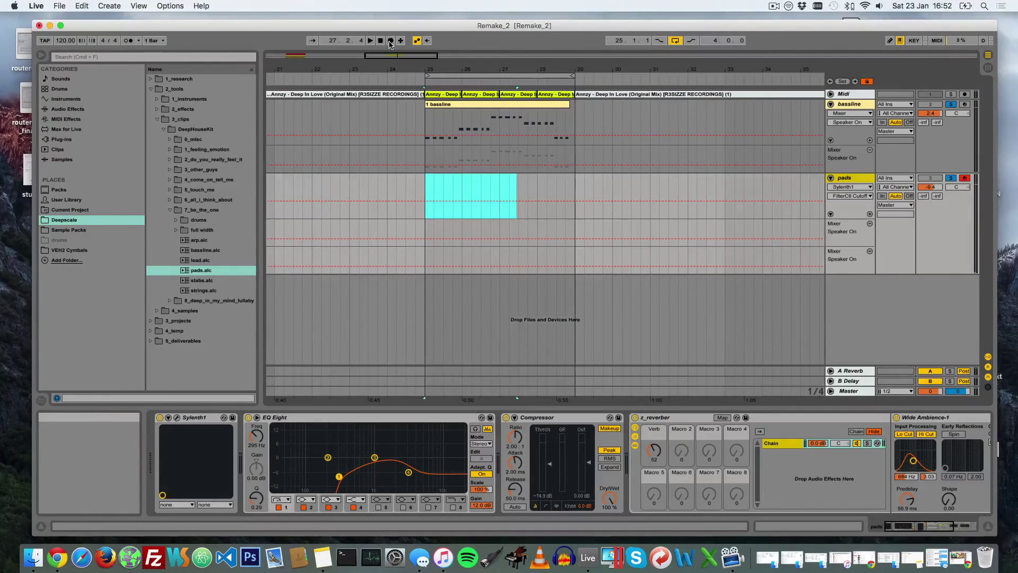
Record four pads chords over the loop from bar 25, and extend the recorded clip's start back to its bar 1.
click(390, 41)
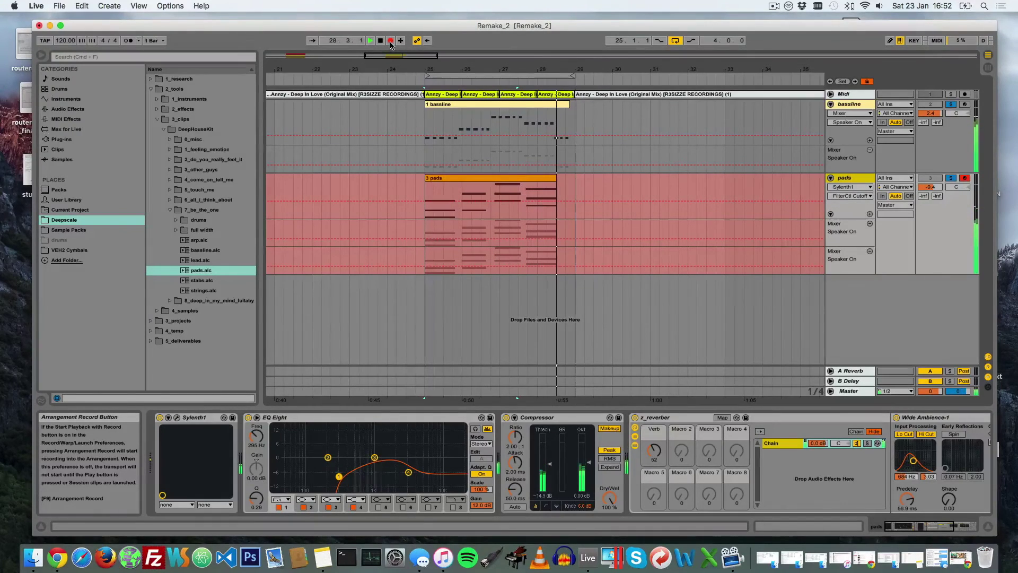
key(space)
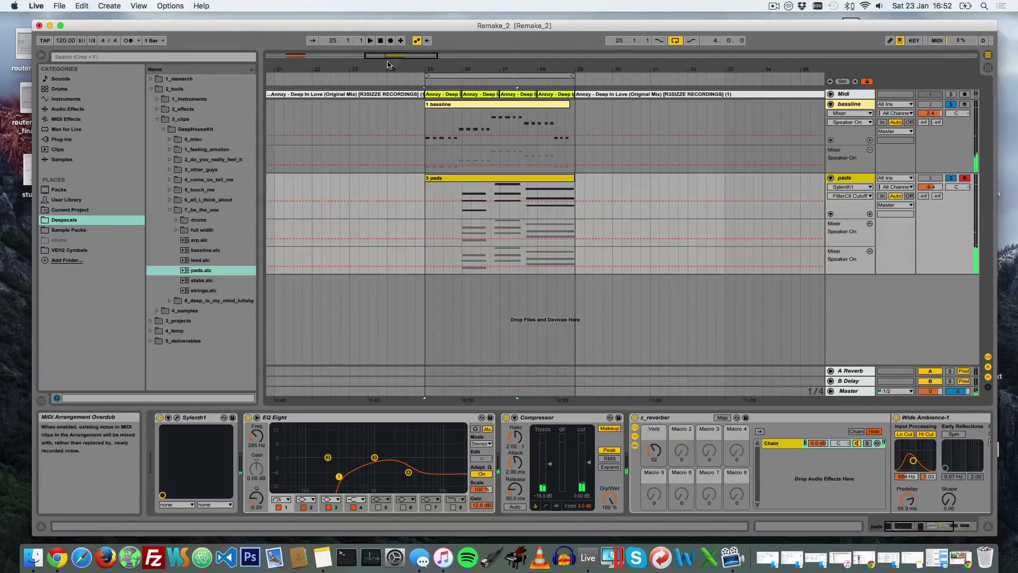
double_click(454, 176)
drag(689, 364, 341, 364)
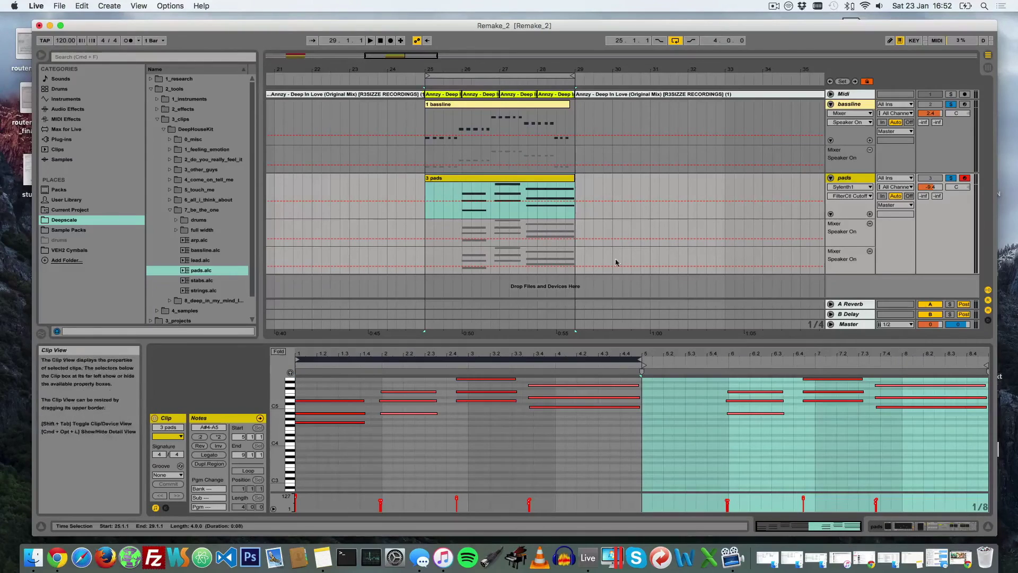
drag(641, 372, 296, 372)
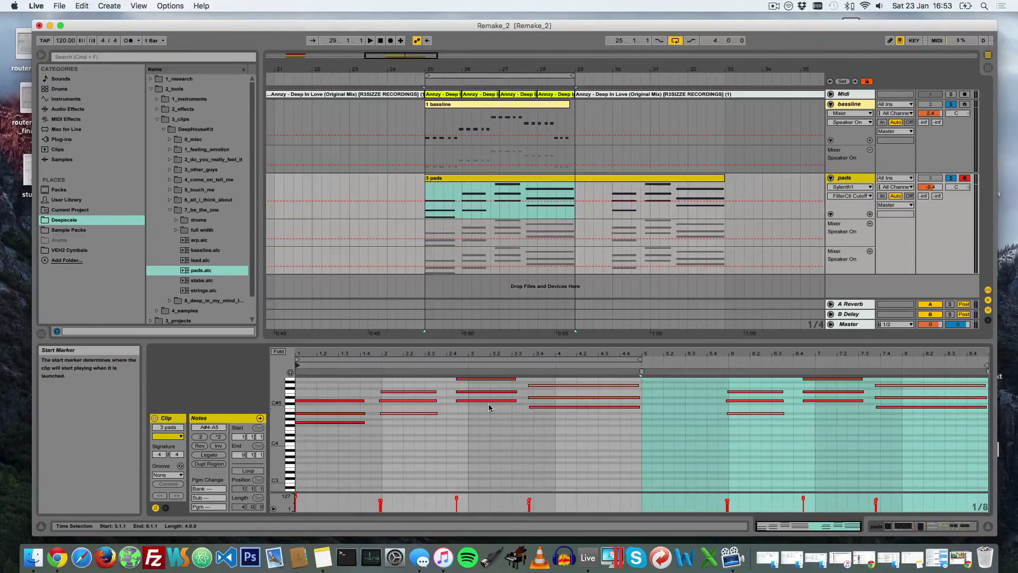
Delete the pads content from bar 29 to bar 33, and play the four-bar loop from bar 25.
drag(576, 200, 747, 190)
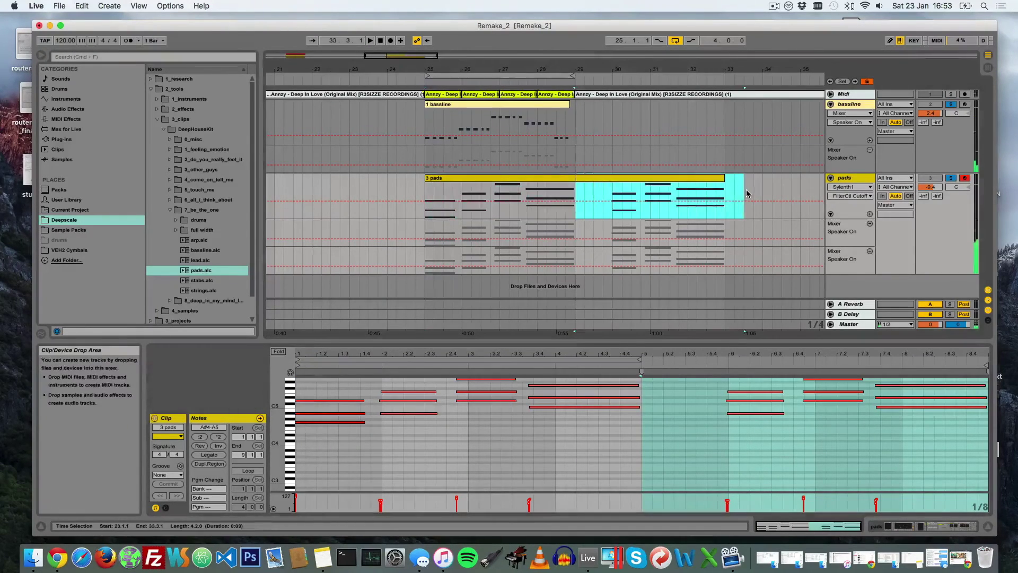
key(Delete)
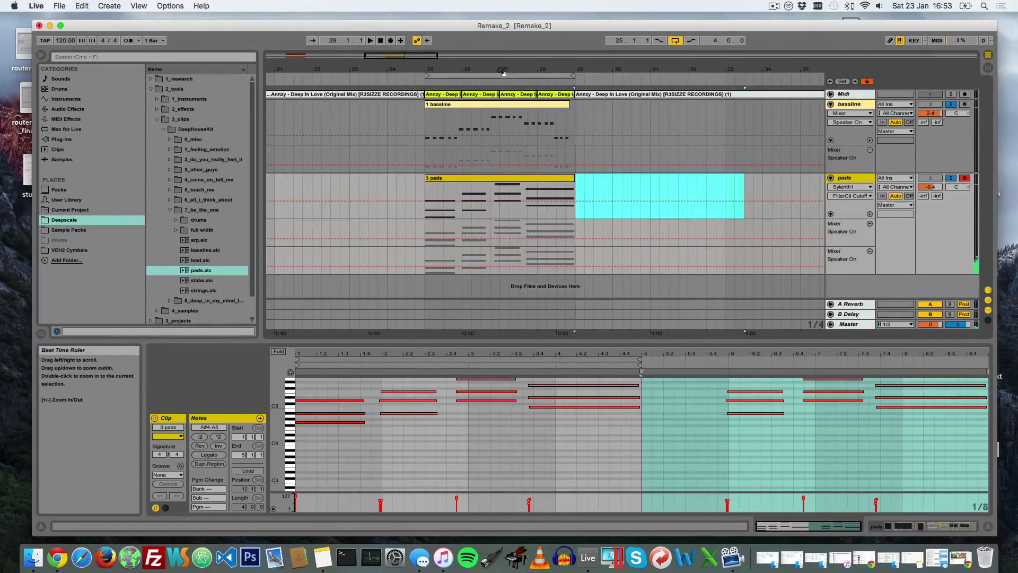
key(space)
key(space)
click(462, 76)
key(space)
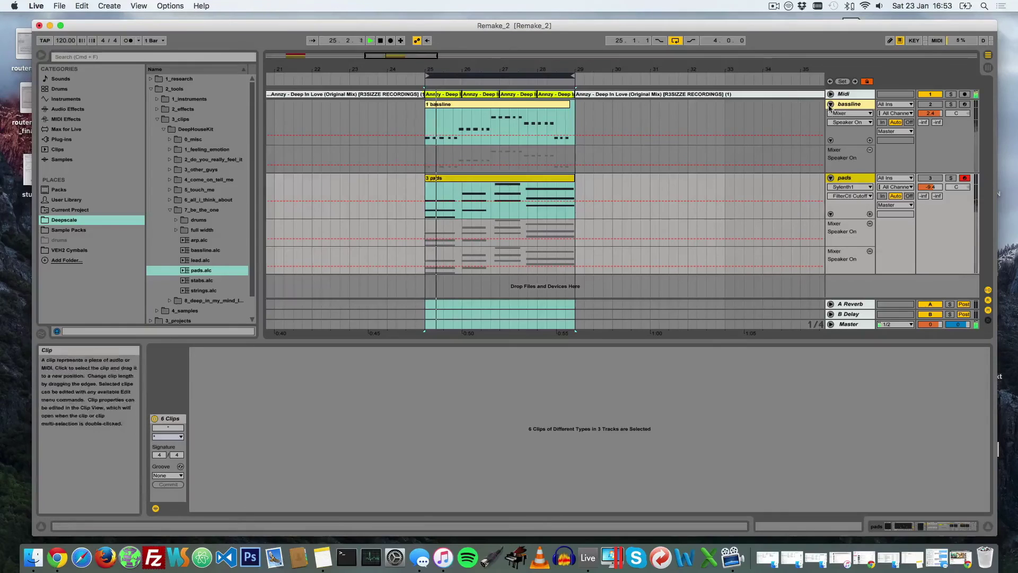
Fold the bassline and pads tracks, and adjust the filter control cutoff in the pads' Sylenth1 to about 4.892 during playback.
click(831, 104)
click(831, 114)
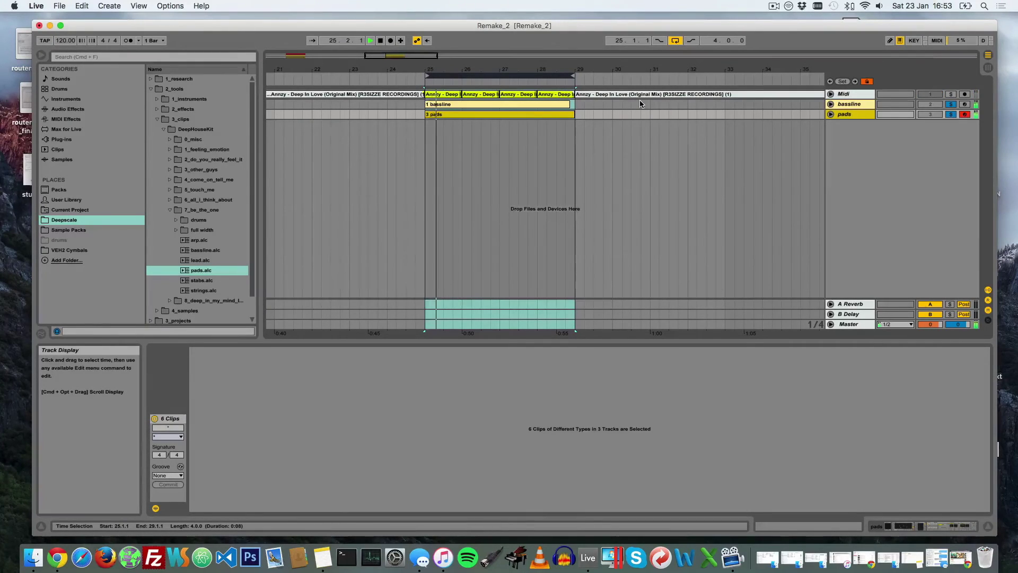
key(shift+Tab)
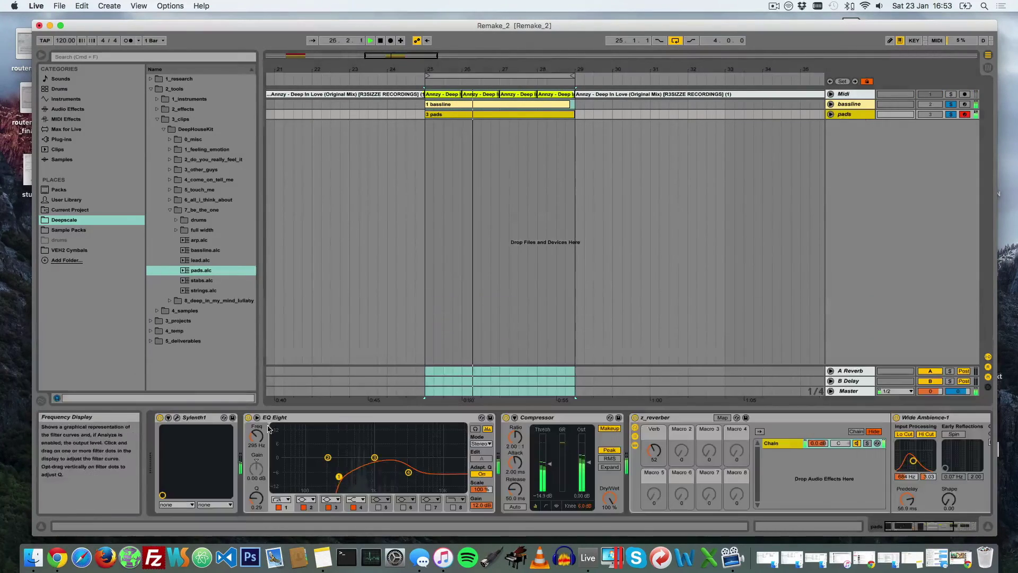
click(177, 417)
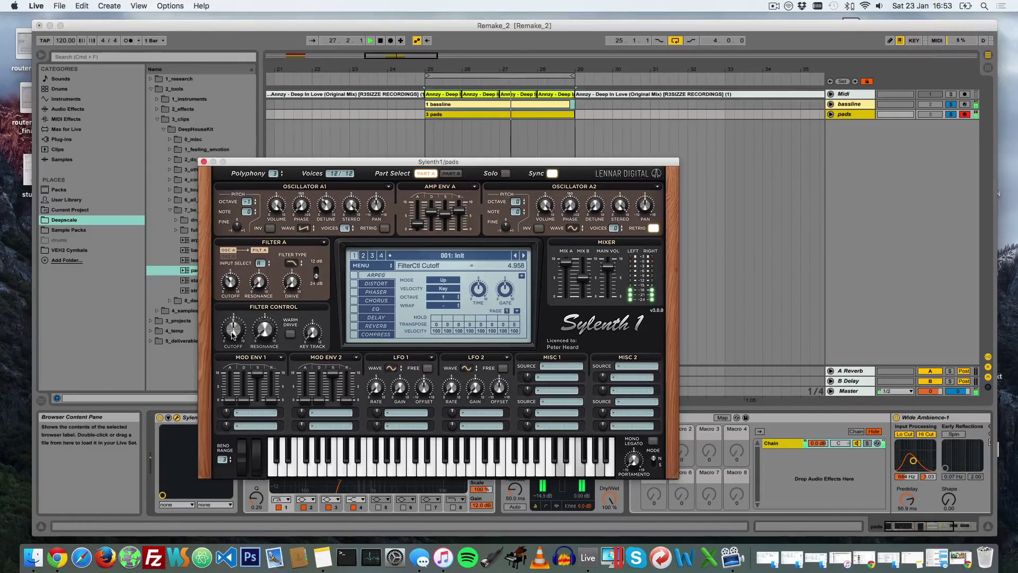
mouse_move(231, 335)
mouse_down()
mouse_move(233, 321)
mouse_move(236, 339)
mouse_up()
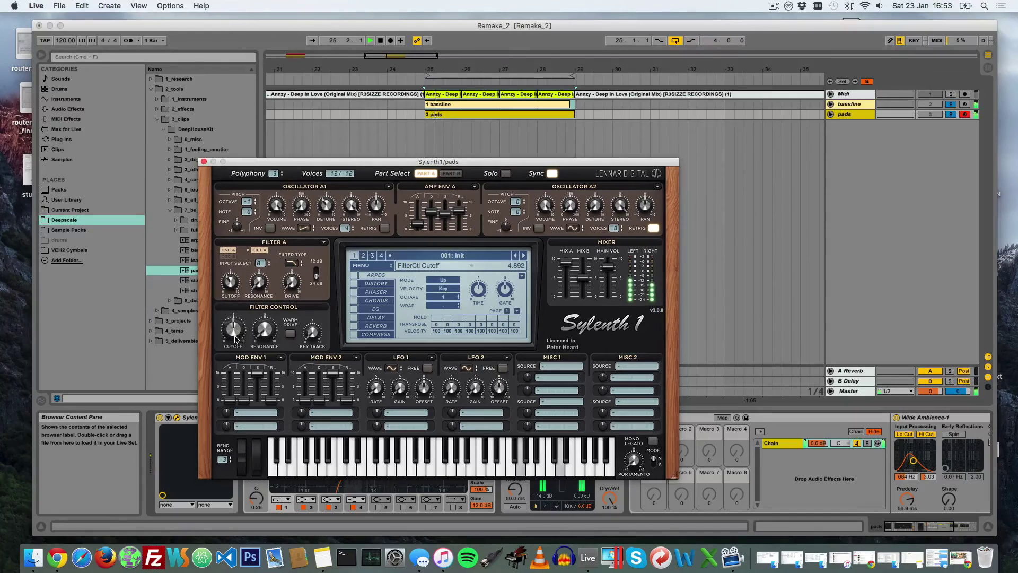
key(space)
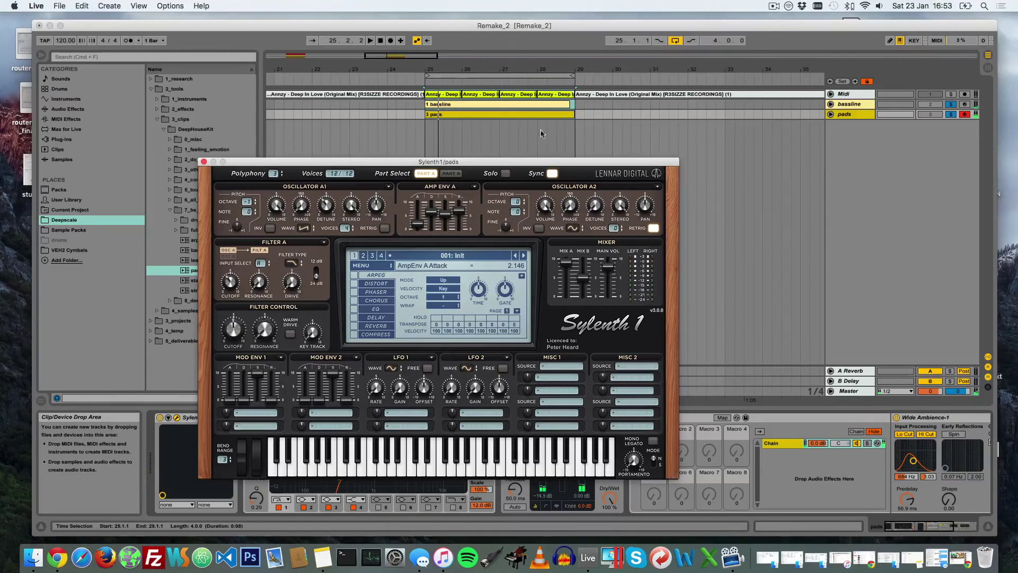
click(391, 40)
click(235, 332)
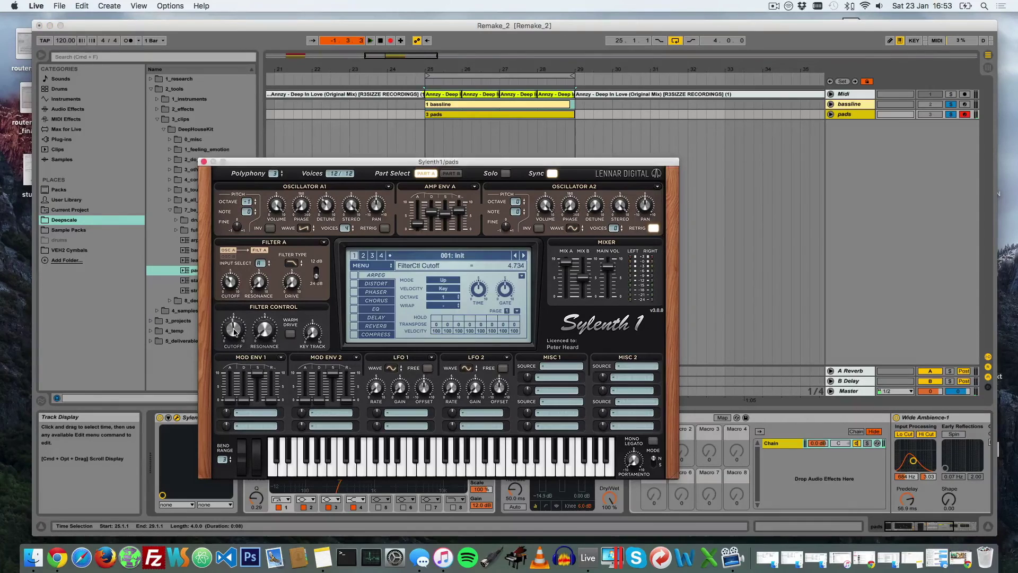
key(space)
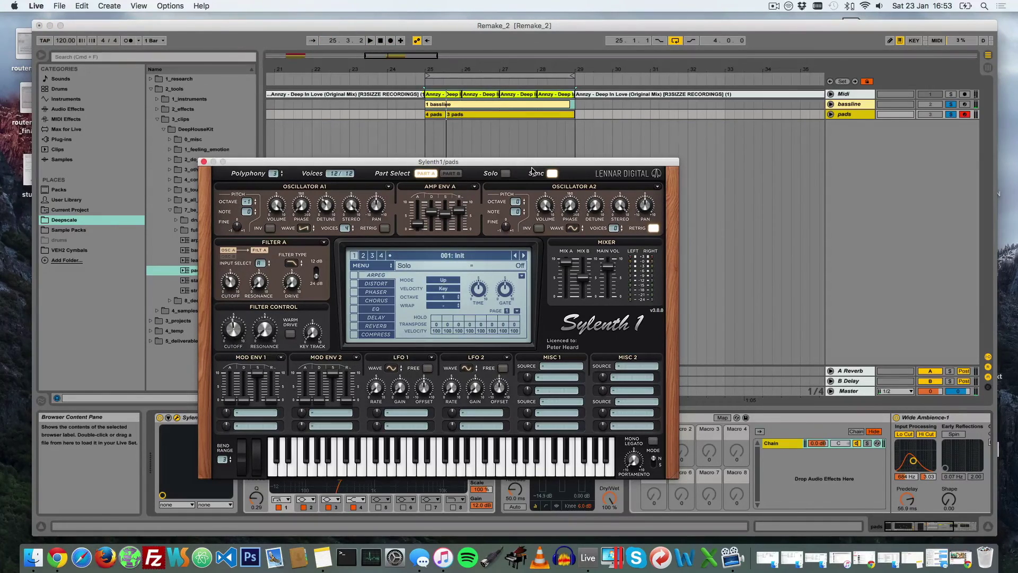
Unfold the pads track, enable MIDI arrangement overdub, and record Sylenth1 filter control cutoff movements as automation over the loop.
click(831, 114)
click(401, 41)
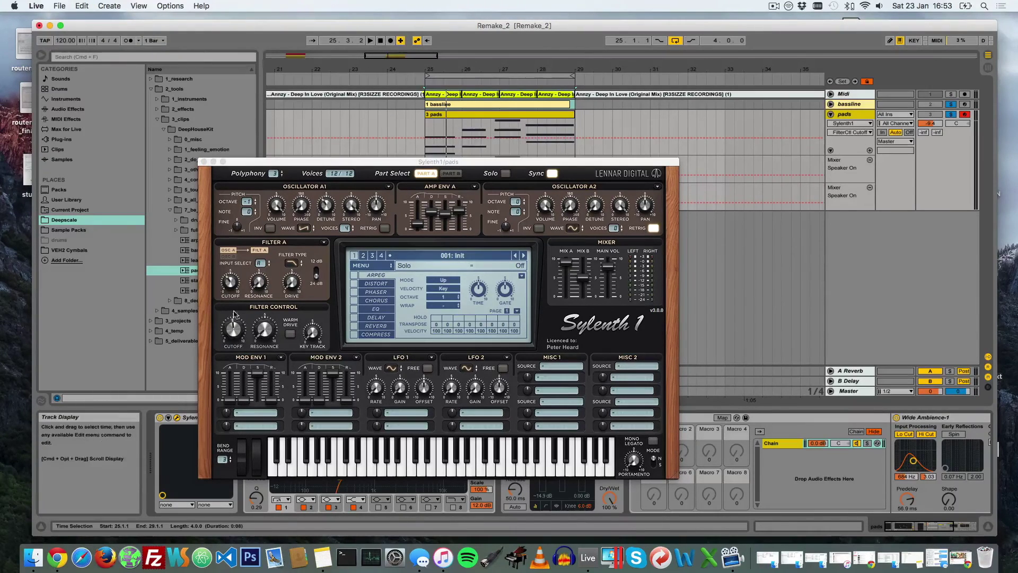
key(F9)
click(235, 332)
mouse_move(235, 331)
mouse_down()
mouse_move(237, 320)
mouse_move(237, 332)
mouse_up()
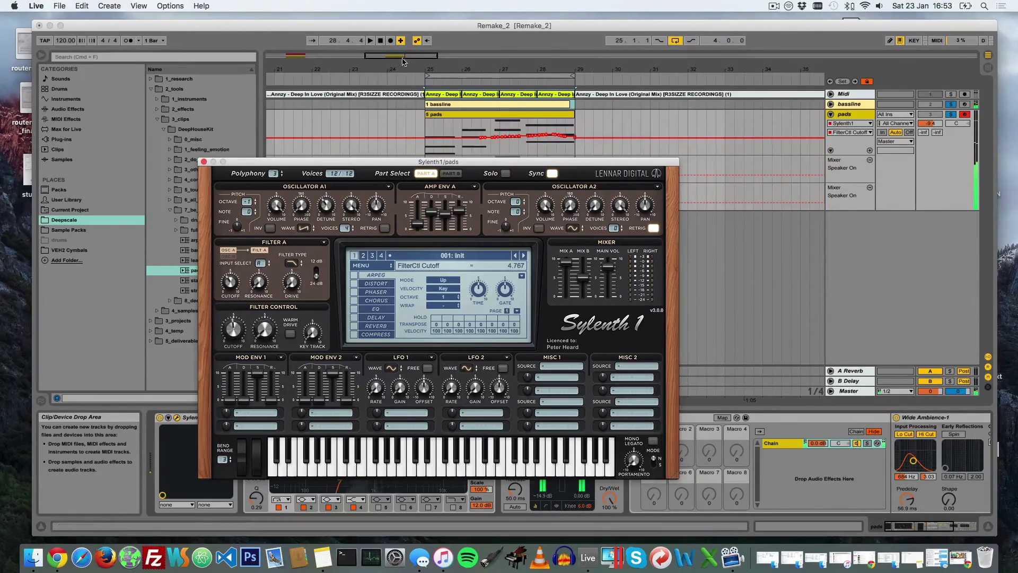
Close the Sylenth1 window, fold the pads track, and compare the loop with the pads' solo switched off and back on.
click(203, 162)
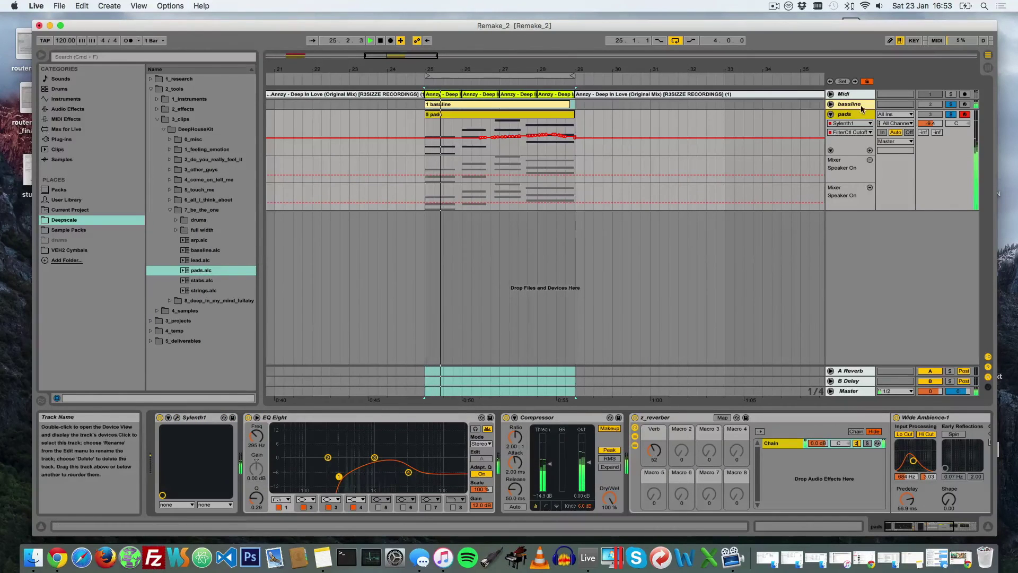
click(830, 114)
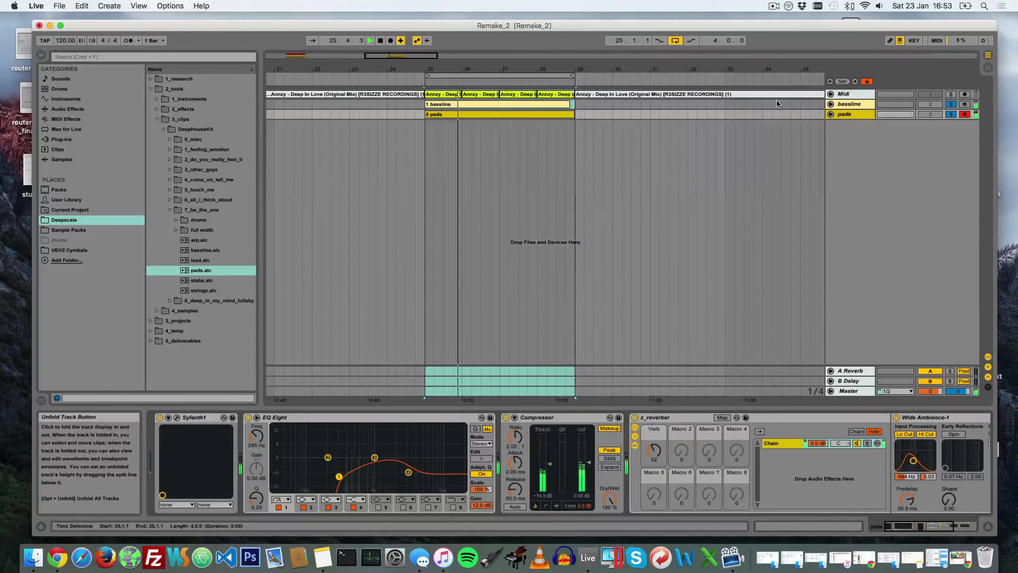
click(950, 114)
click(950, 114)
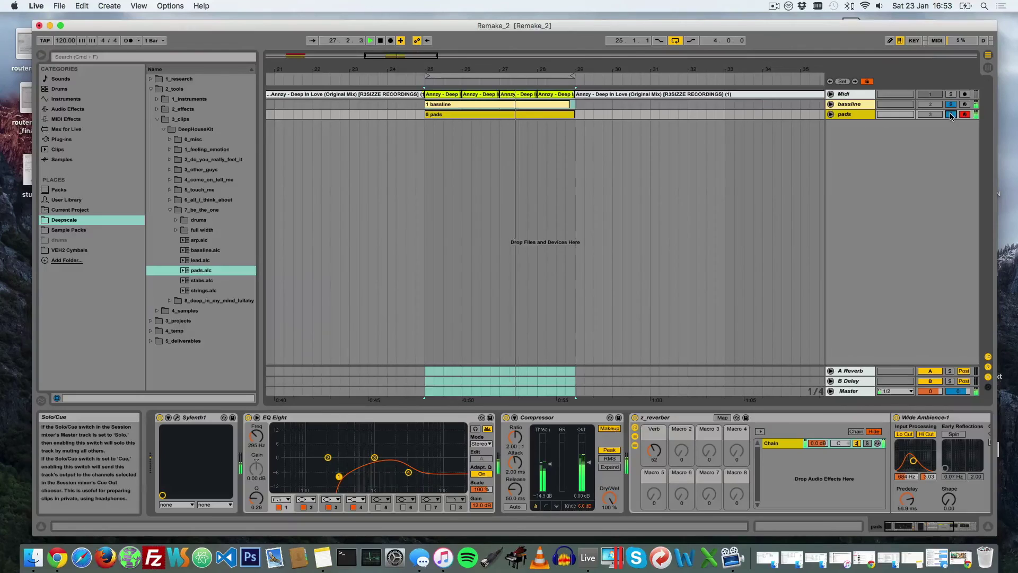